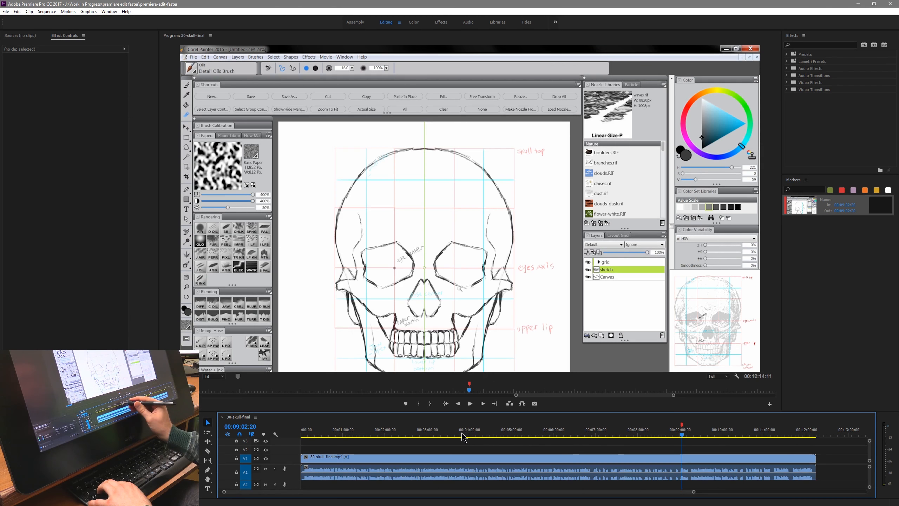
- Play back the sequence from about 00:03:29:00, pausing along the way, to review the footage up to about 00:03:55
left_click(448, 433)
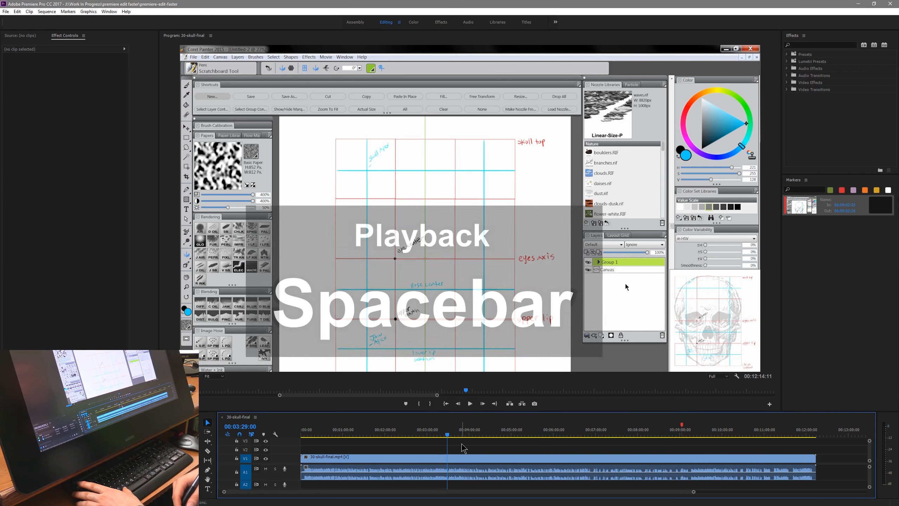
key("space")
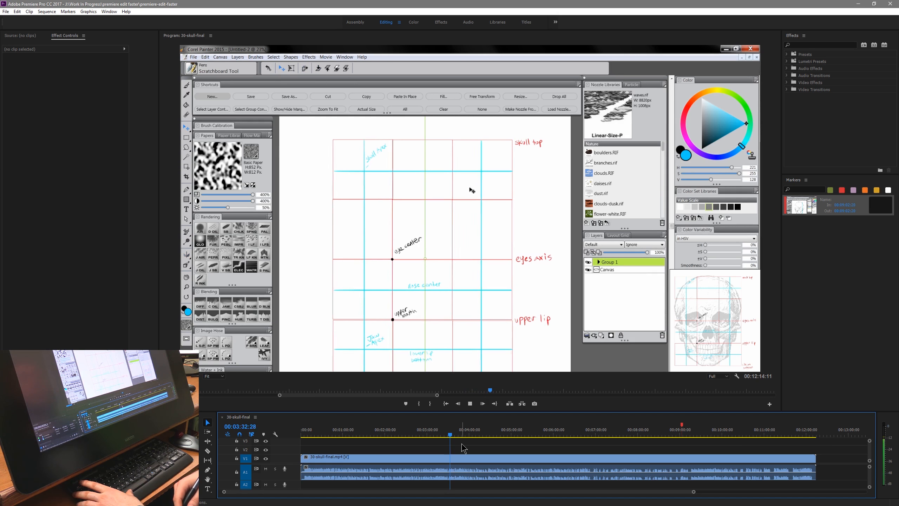
key("space")
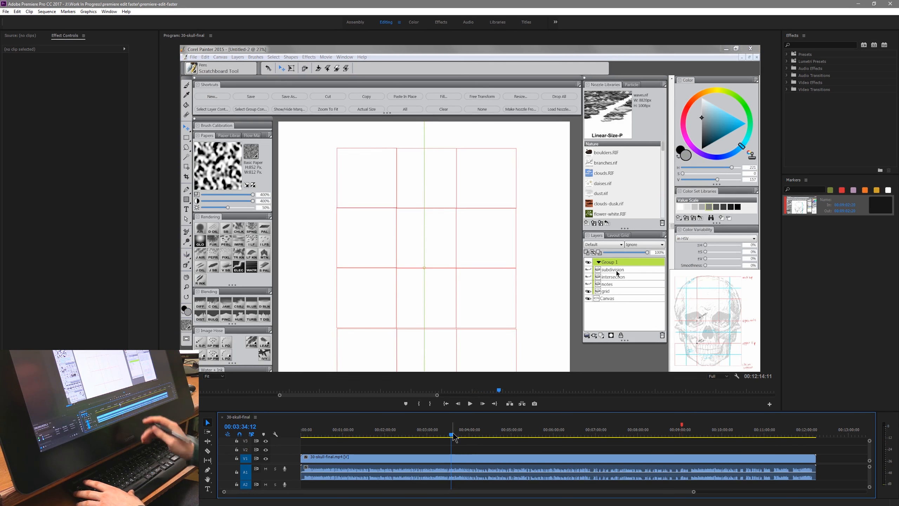
key("space")
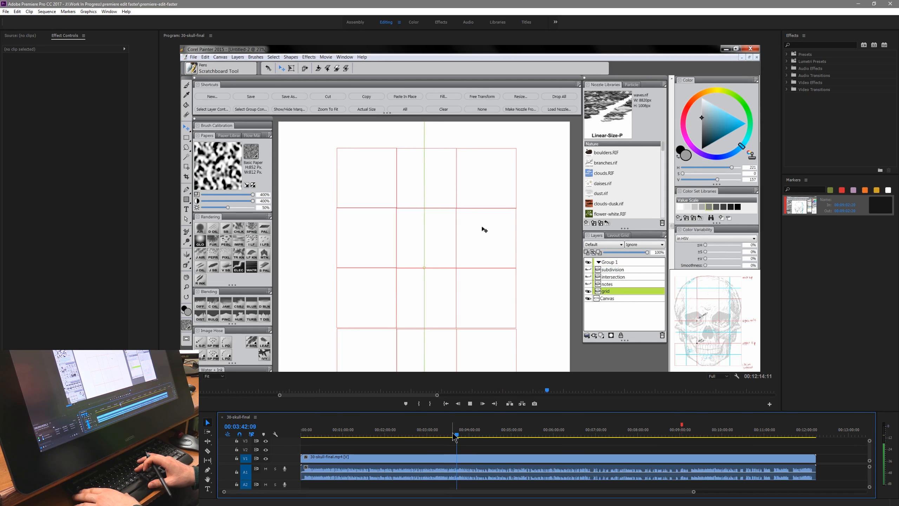
key("space")
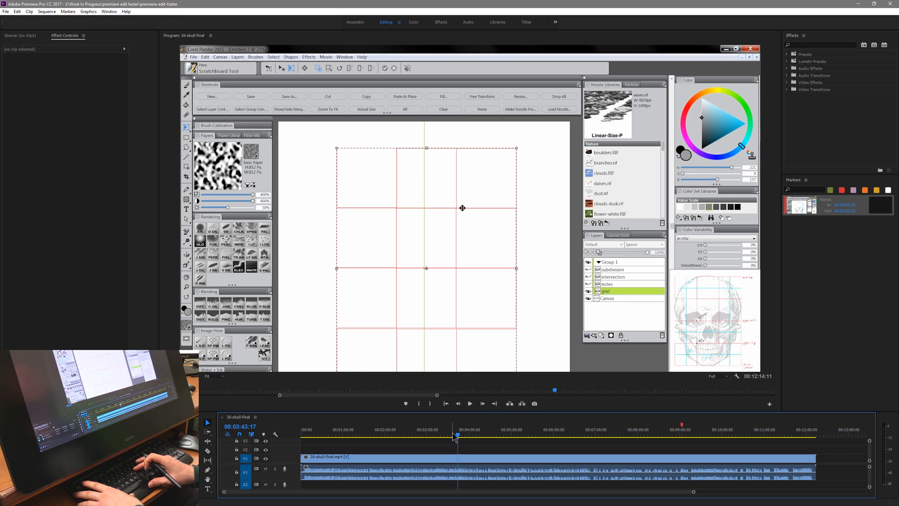
key("space")
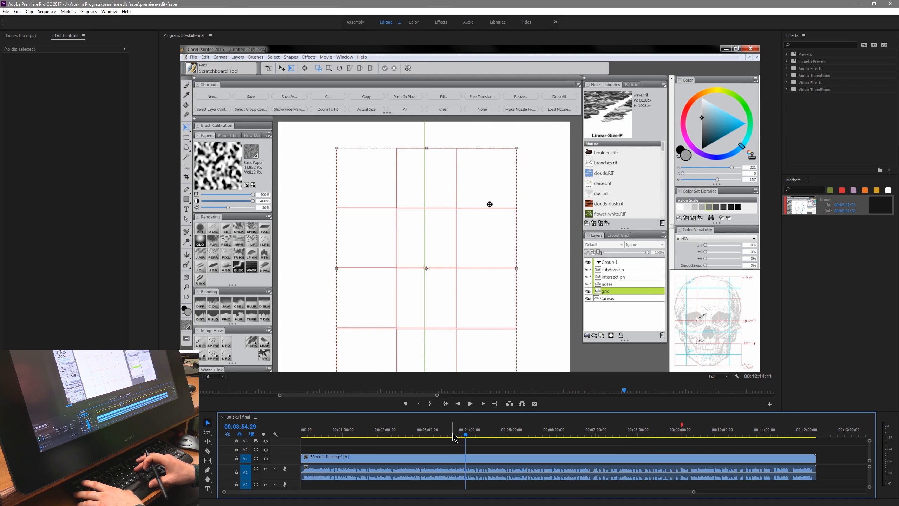
key("space")
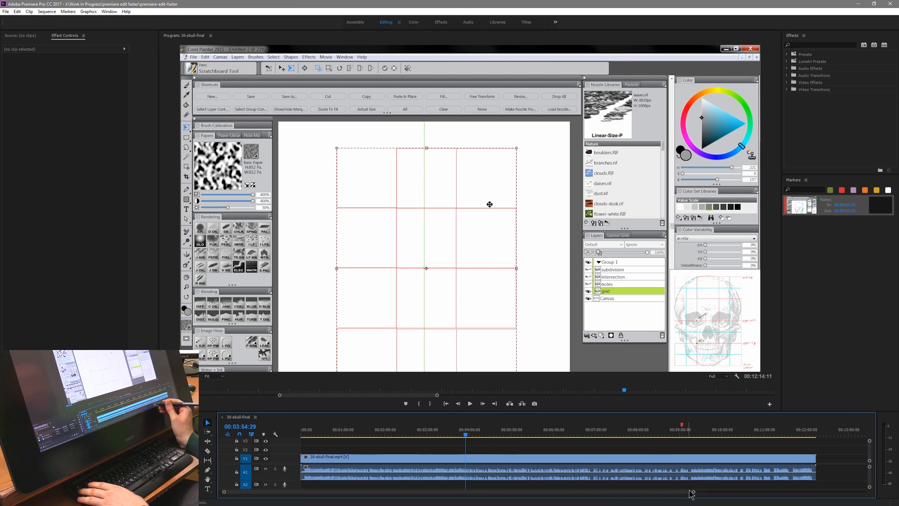
- Cut the 30-skull-final.mp4 clip with the Razor tool at about 00:03:53 and 00:04:00, isolating the section around the playhead
key("equal")
key("equal")
key("equal")
key("equal")
key("equal")
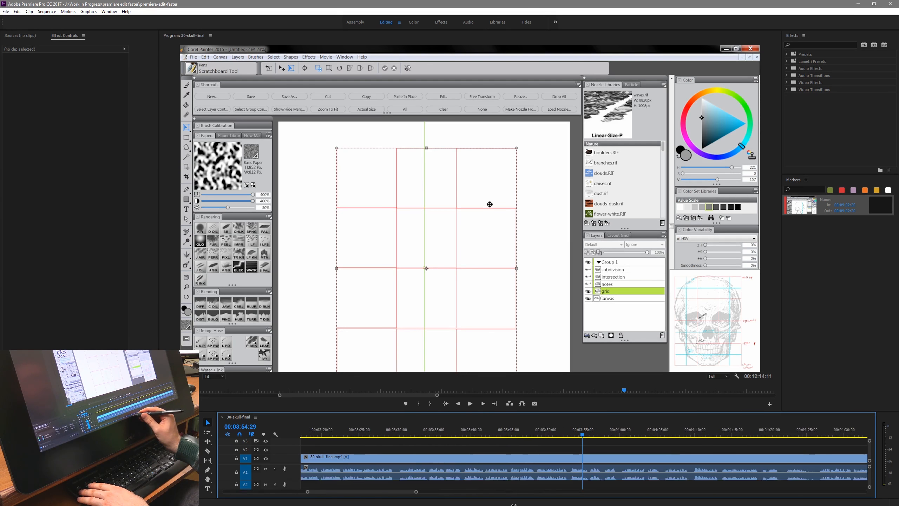
key("equal")
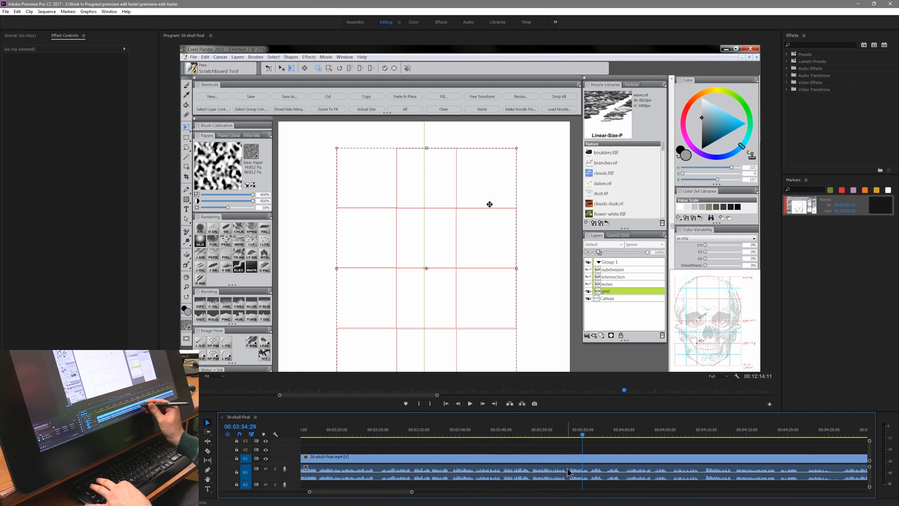
key("c")
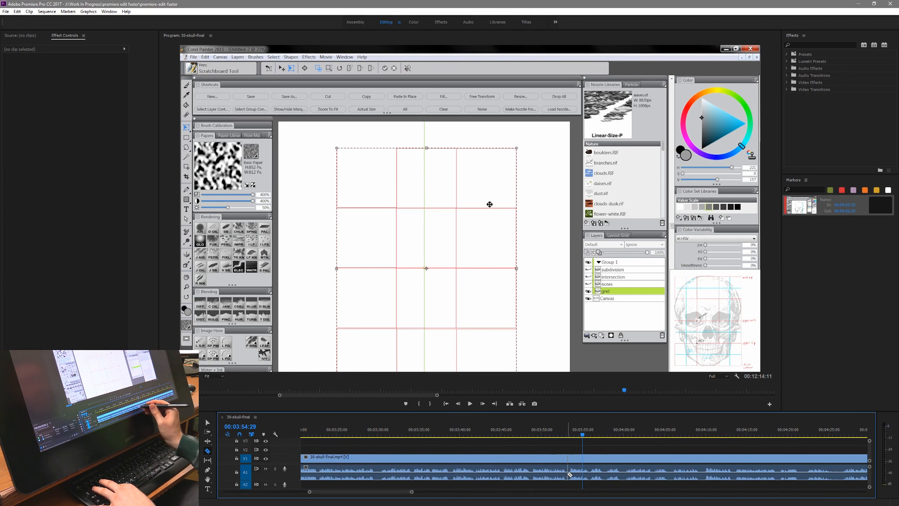
left_click(568, 473)
left_click(624, 473)
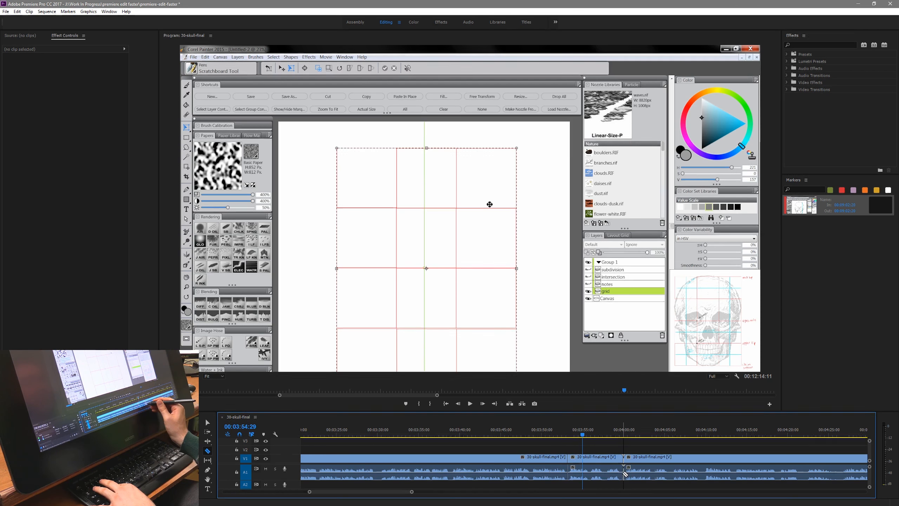
key("v")
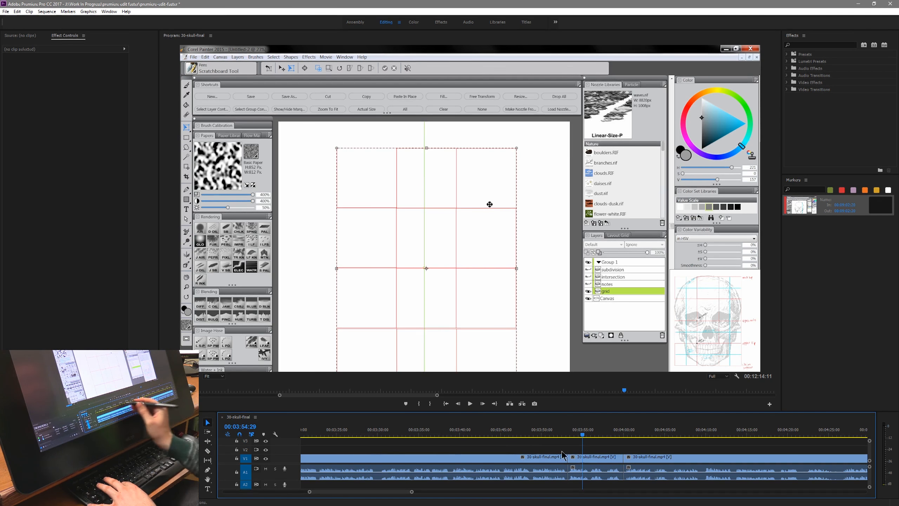
- Unlink the video and audio of the segment isolated between the two cuts
left_click(599, 460)
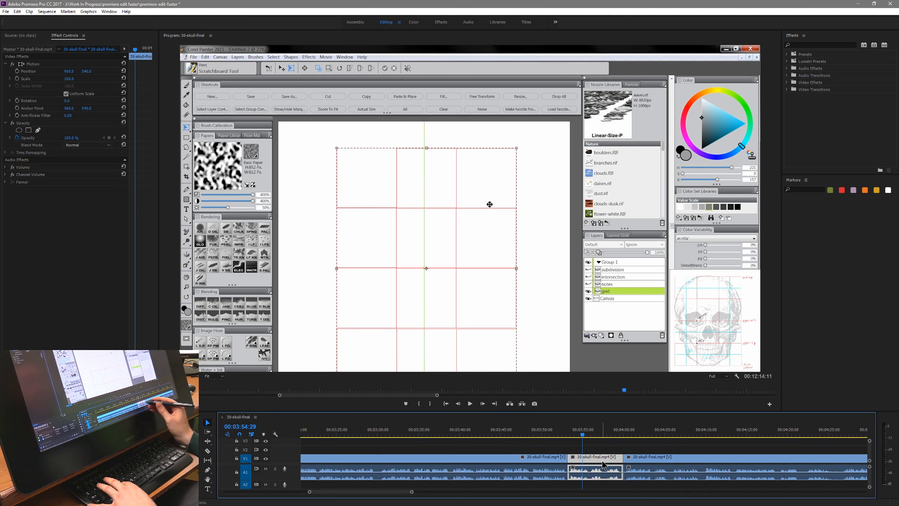
right_click(589, 458)
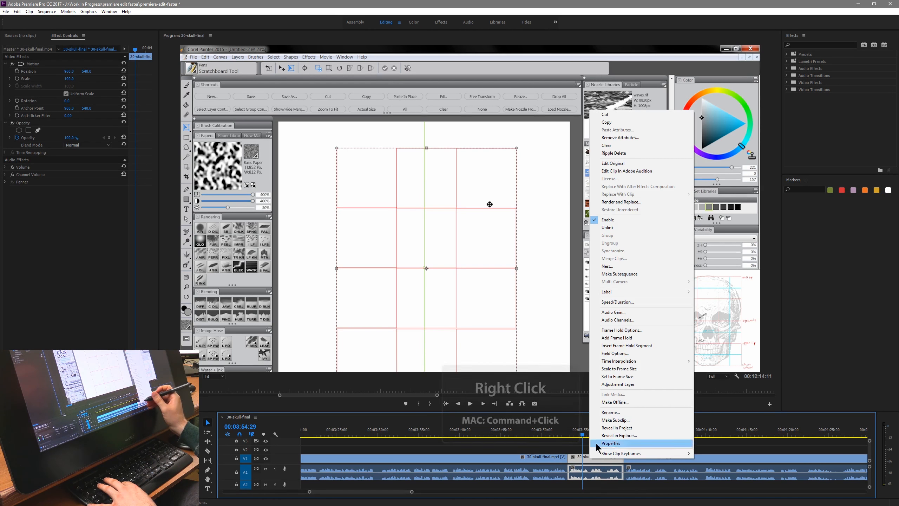
left_click(610, 227)
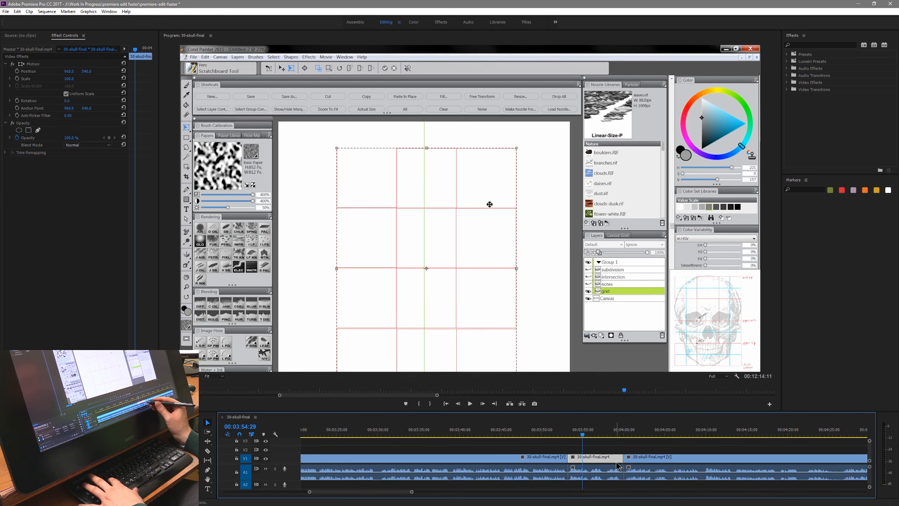
- Try shortening the unlinked video segment to the playhead with the Rate Stretch tool and deleting its audio
key("r")
left_click_drag(622, 458, 582, 458)
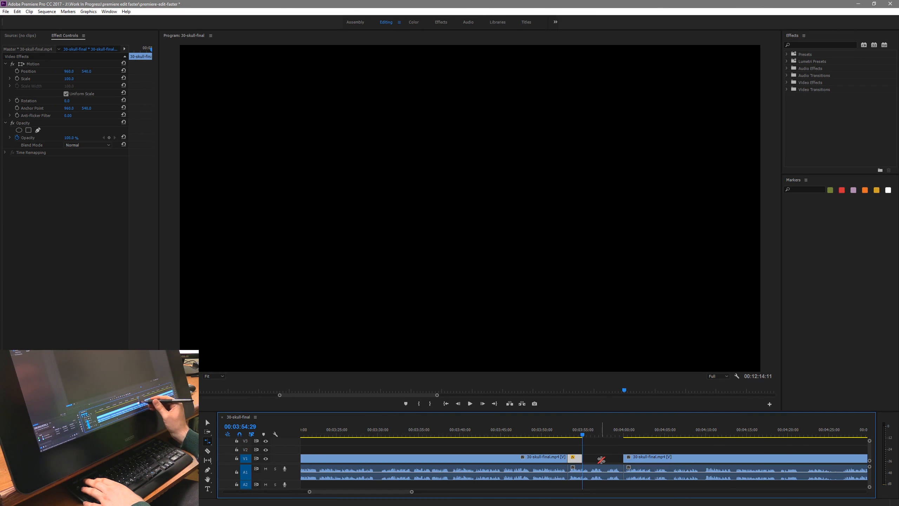
key("v")
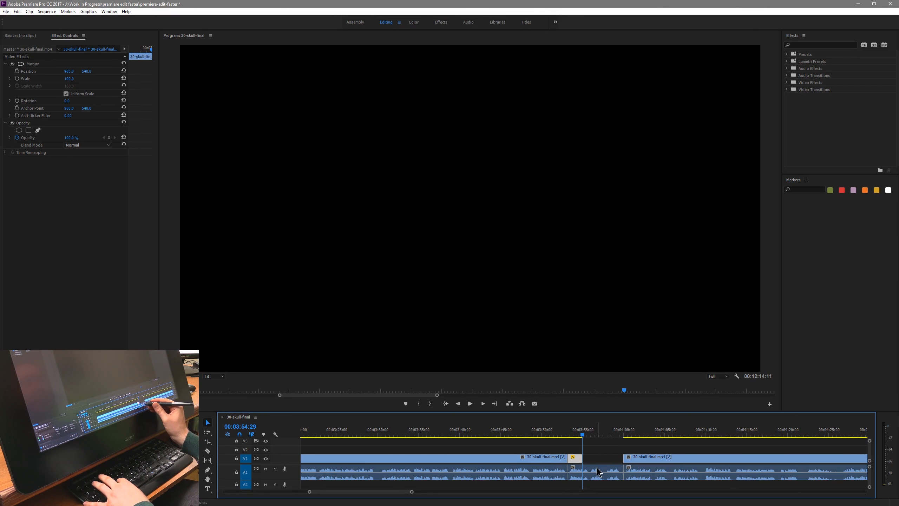
left_click(596, 471)
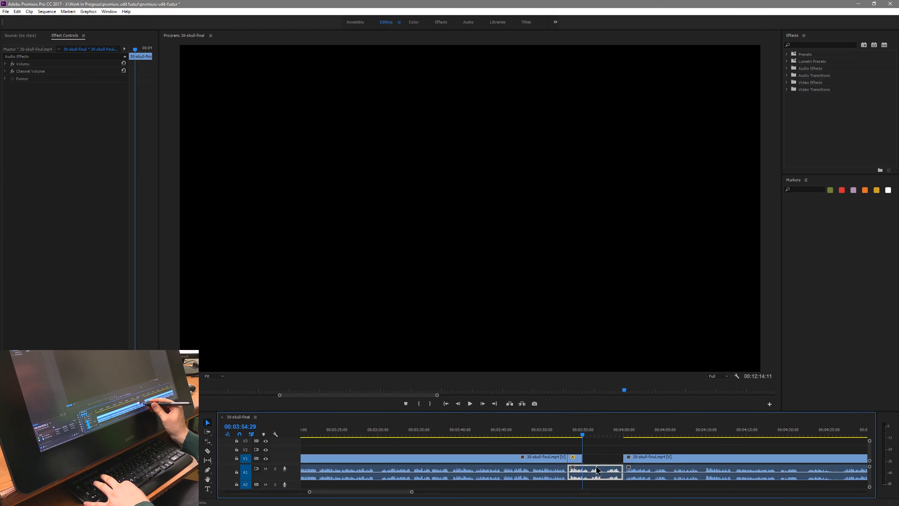
key("Delete")
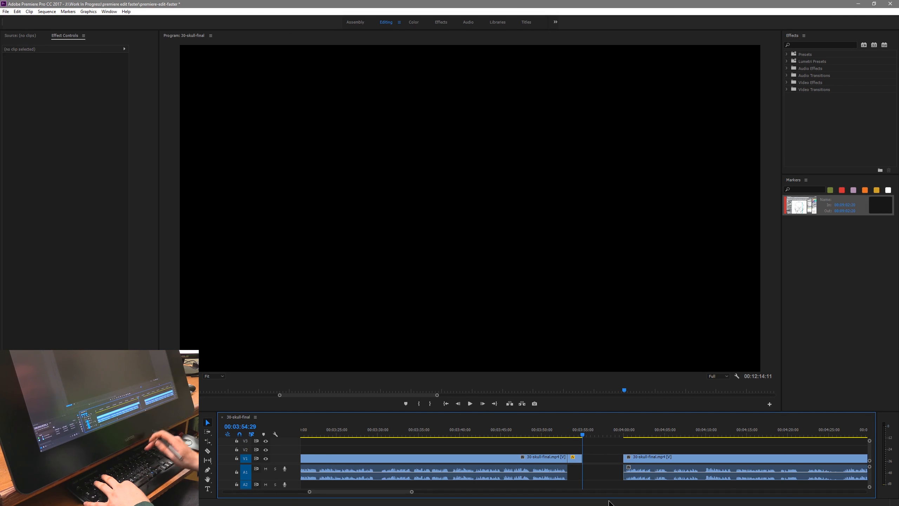
left_click_drag(641, 456, 604, 461)
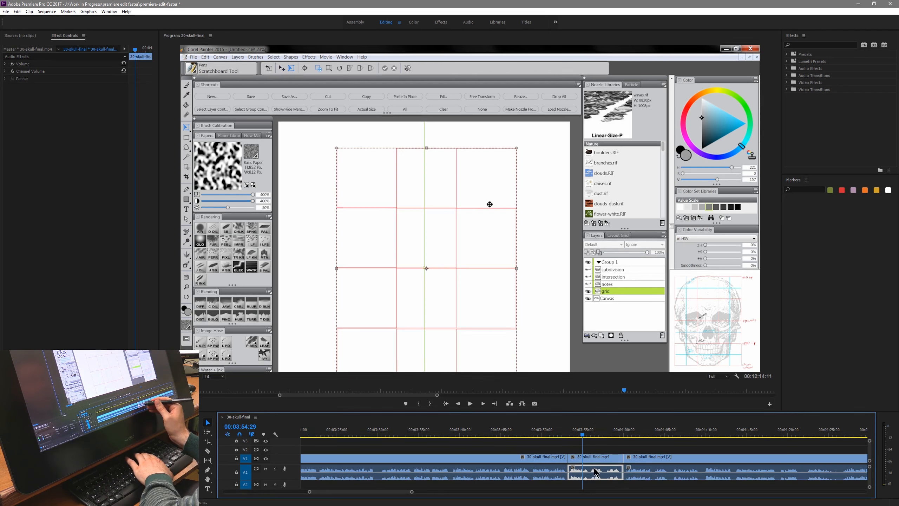
- Delete the isolated segment's audio and set its video speed to 300% with ripple edit shifting the trailing clips
key("Delete")
left_click(593, 461)
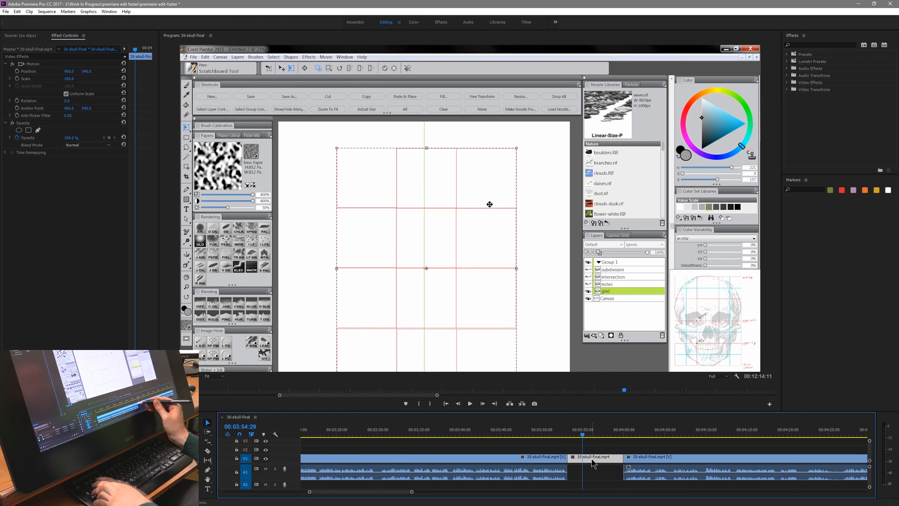
key("ctrl+r")
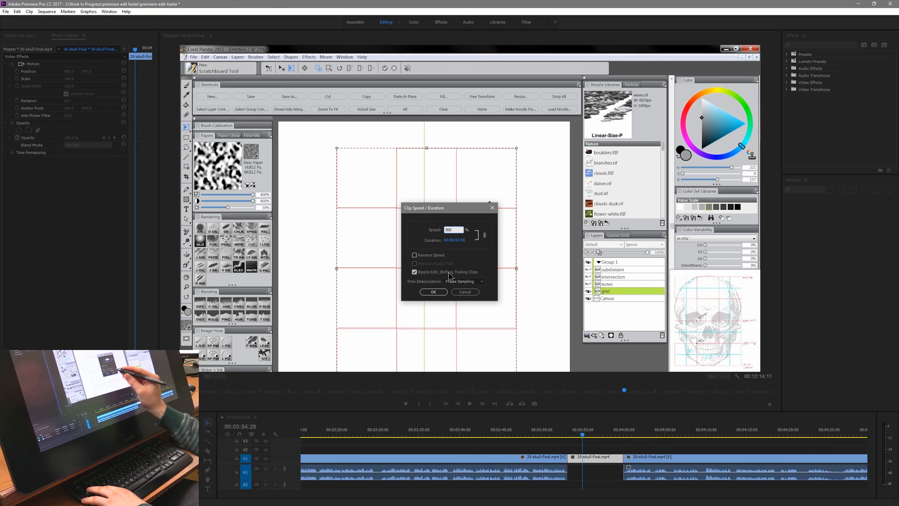
key("Return")
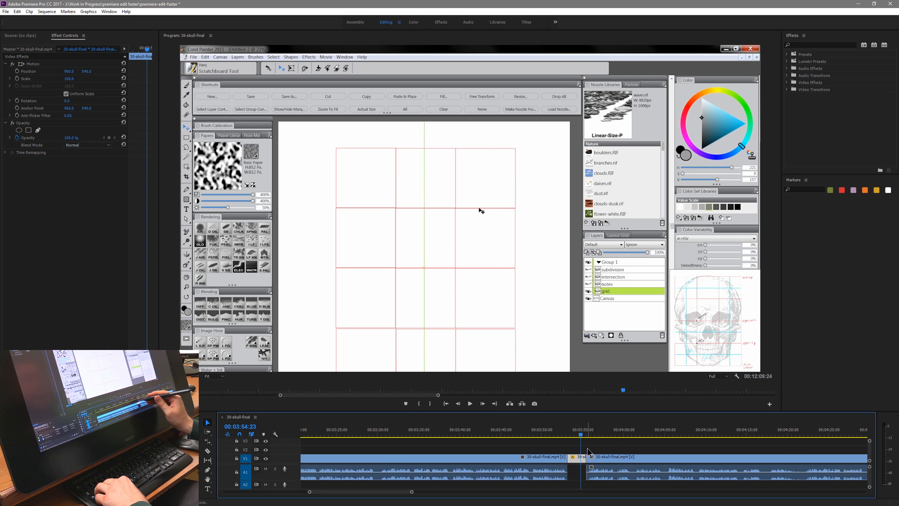
- Examine the keyboard shortcuts assigned to Delete and Backspace, and search the commands for "ripple"
left_click(17, 11)
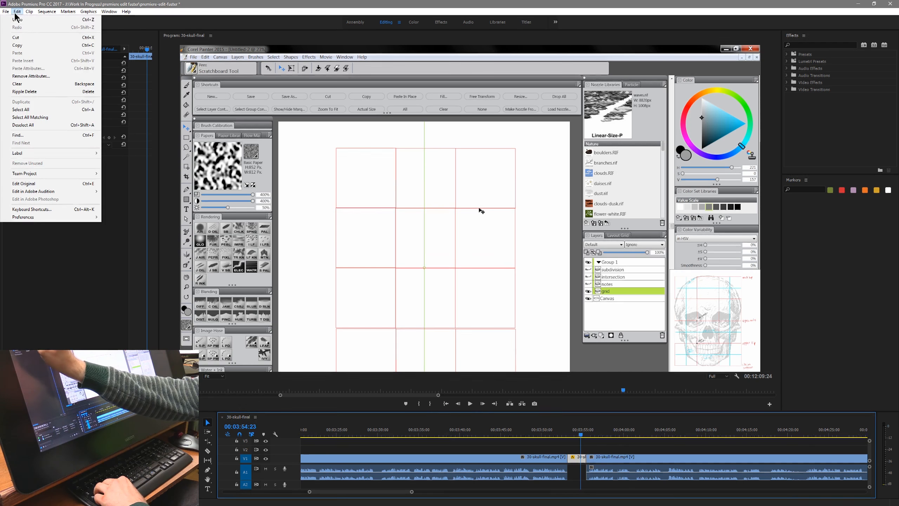
left_click(56, 209)
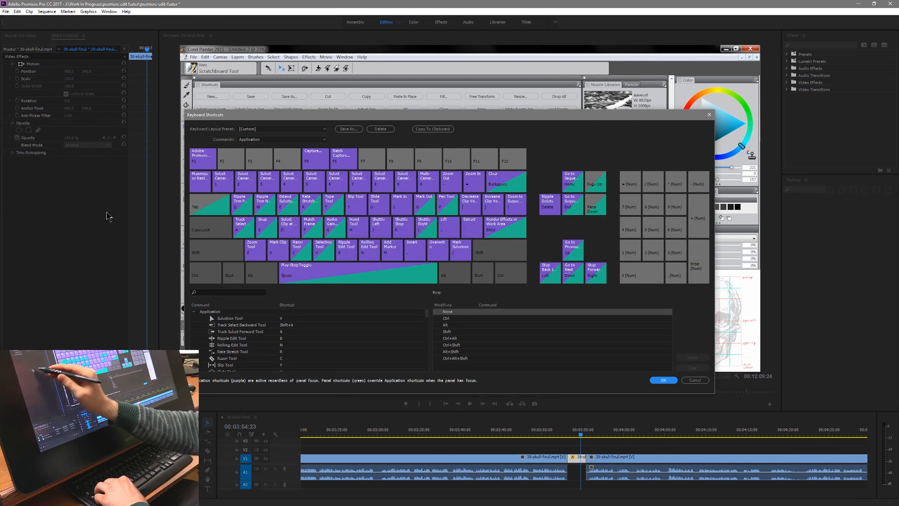
left_click(549, 208)
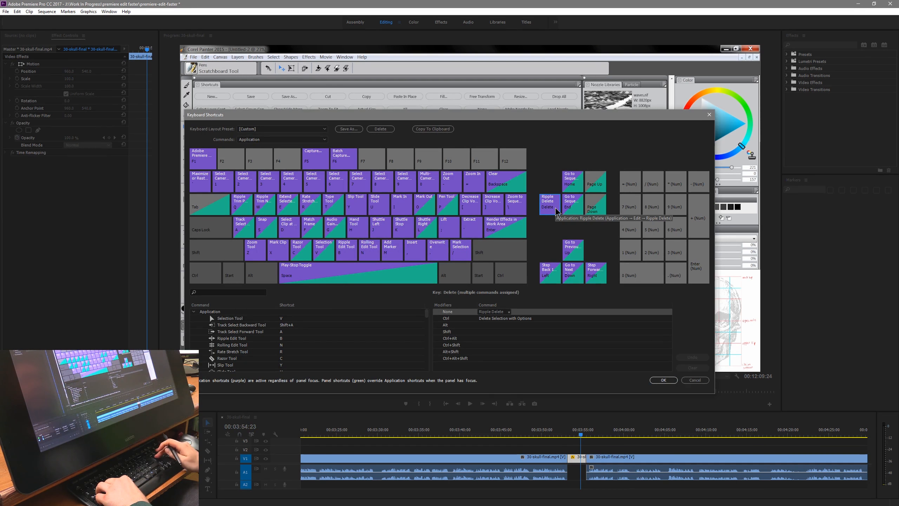
left_click(505, 181)
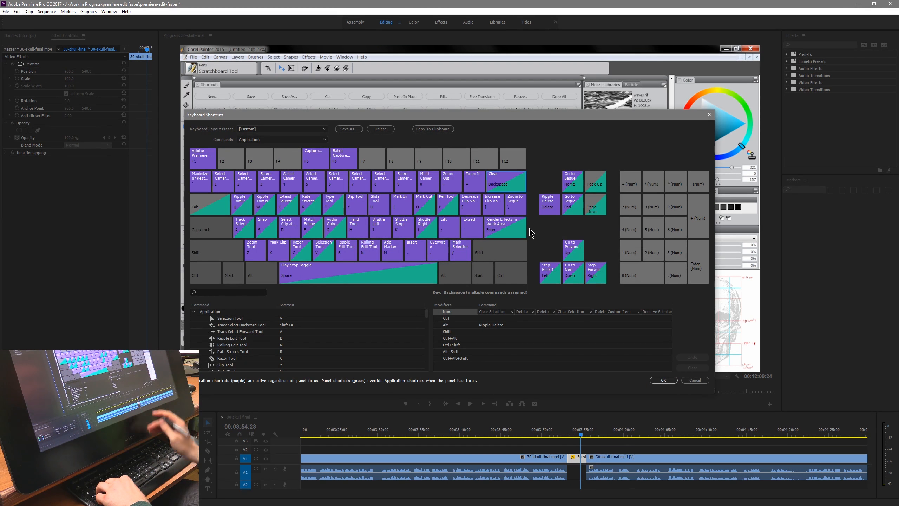
left_click(549, 207)
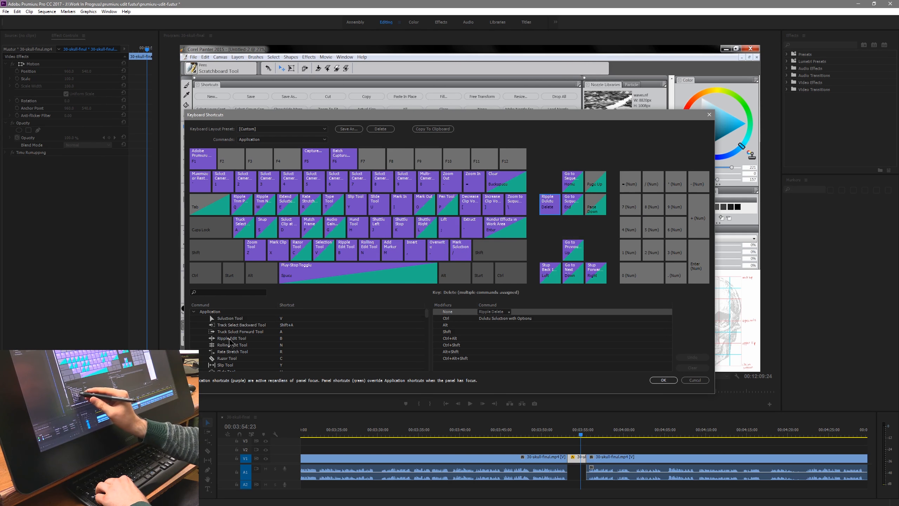
scroll(226, 344, "down", 10)
left_click(252, 292)
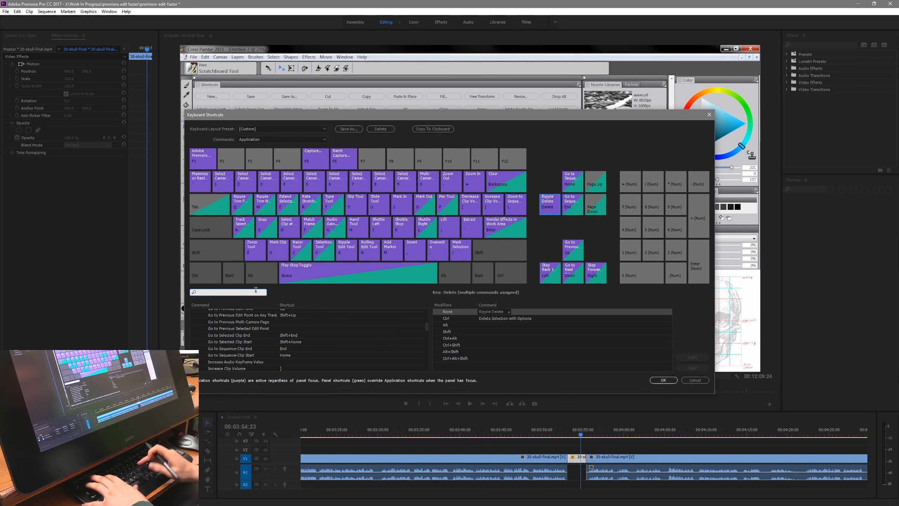
type("ripple")
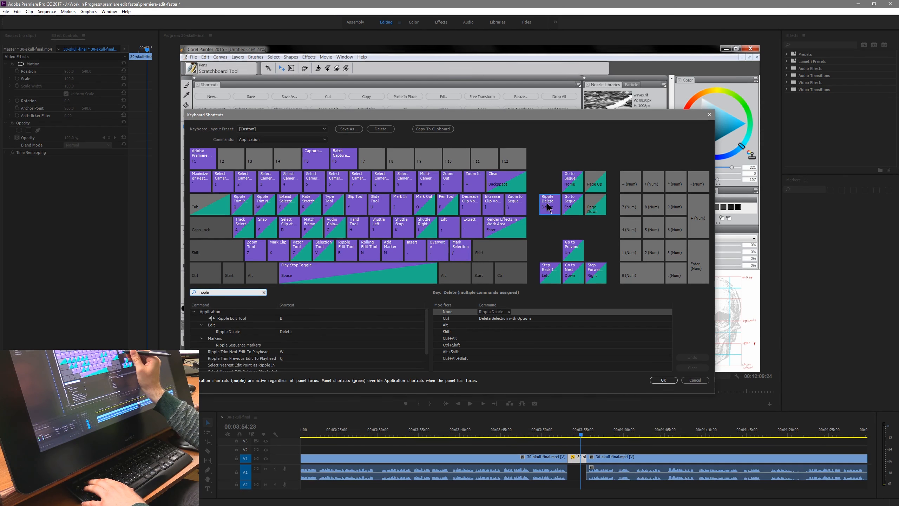
key("Escape")
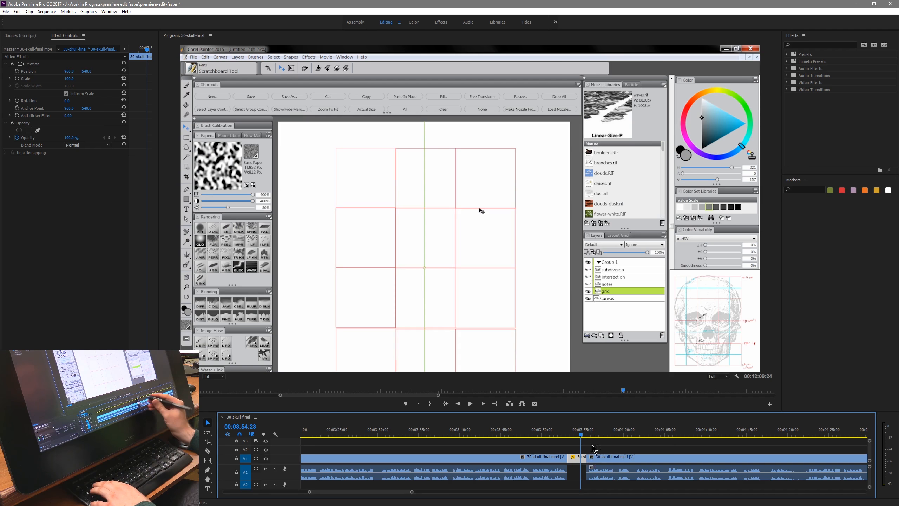
- Ripple delete the sped-up segment starting at 00:03:53:04, after trying and undoing a plain delete
key("Up")
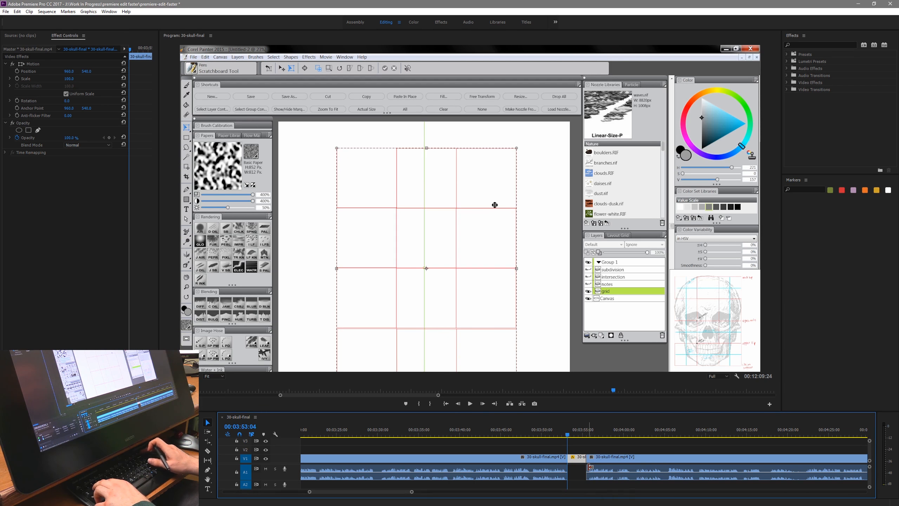
key("Delete")
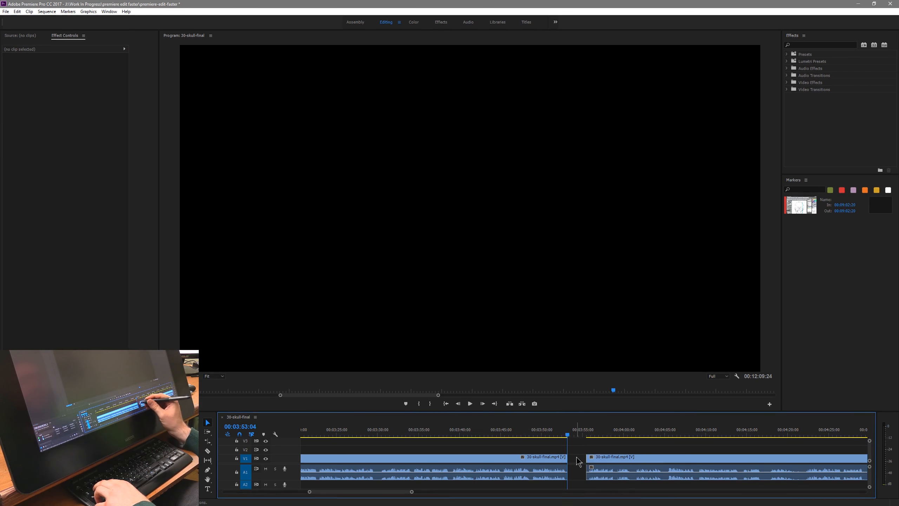
key("ctrl+z")
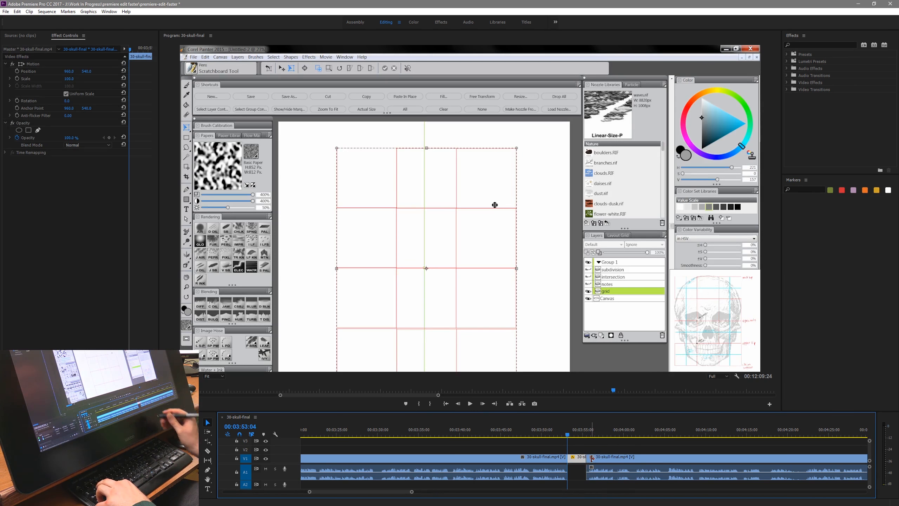
key("shift+Delete")
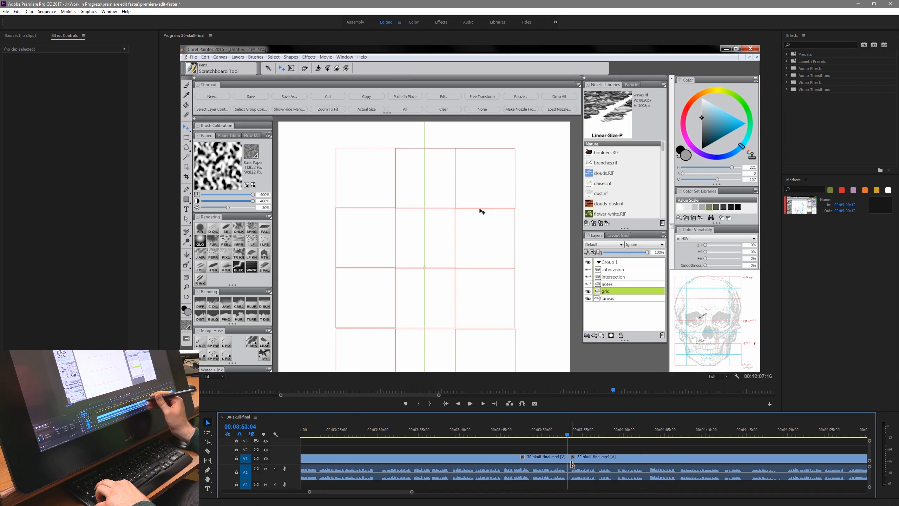
- Cut out and ripple delete two short segments, leaving cuts at 00:03:58:23 and about 00:04:10
mouse_move(411, 492)
left_mouse_down()
mouse_move(463, 490)
mouse_move(429, 491)
left_mouse_up()
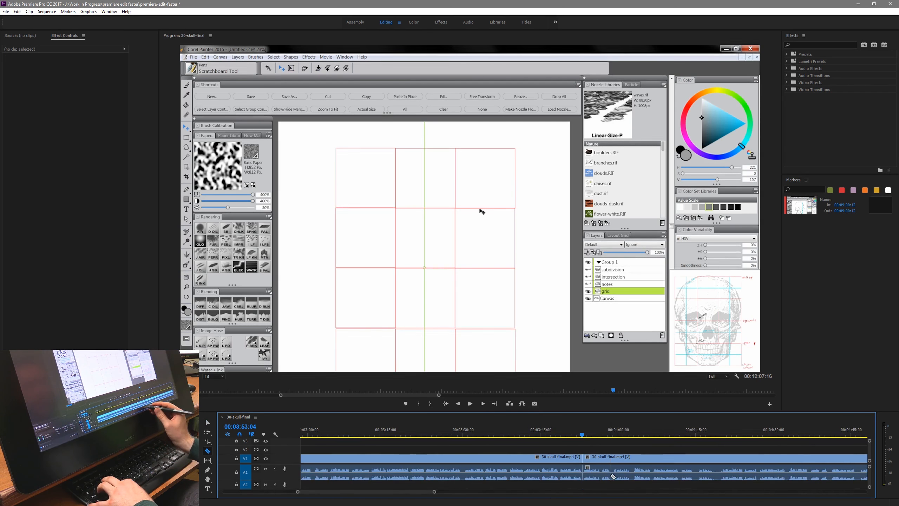
key("v")
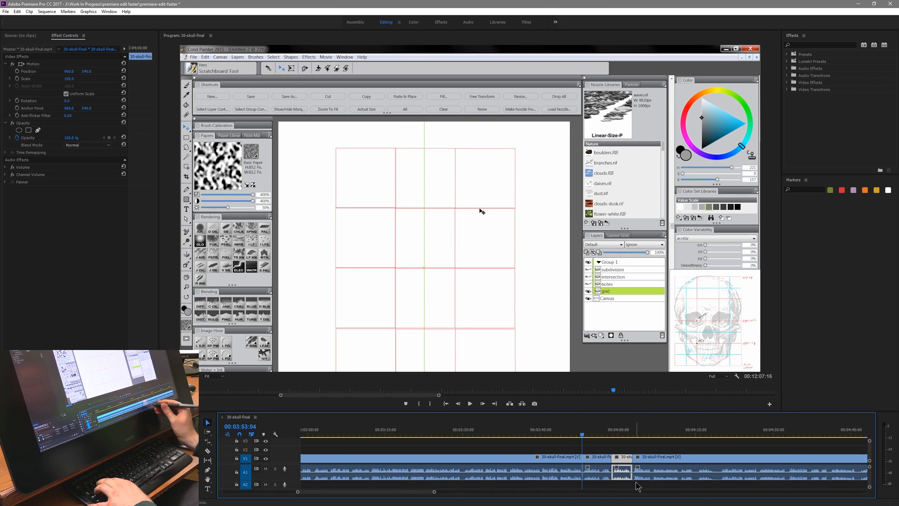
key("Down")
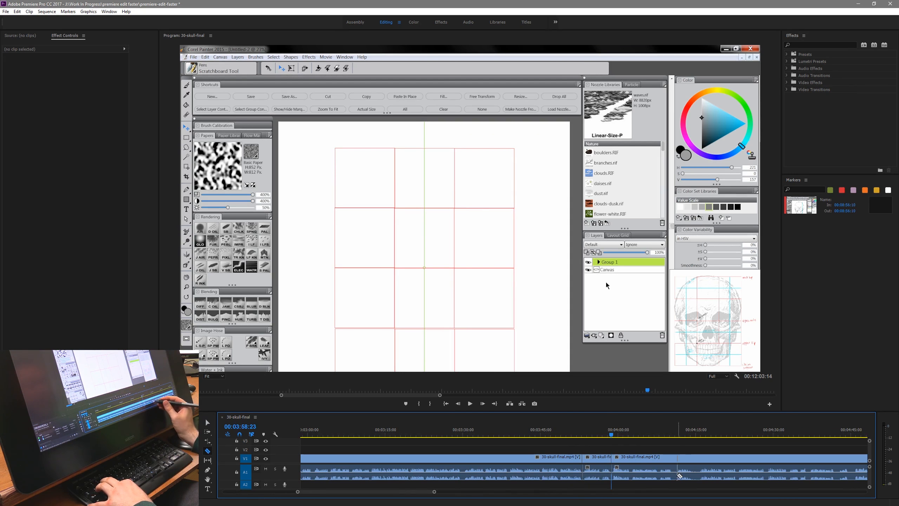
key("v")
key("Down")
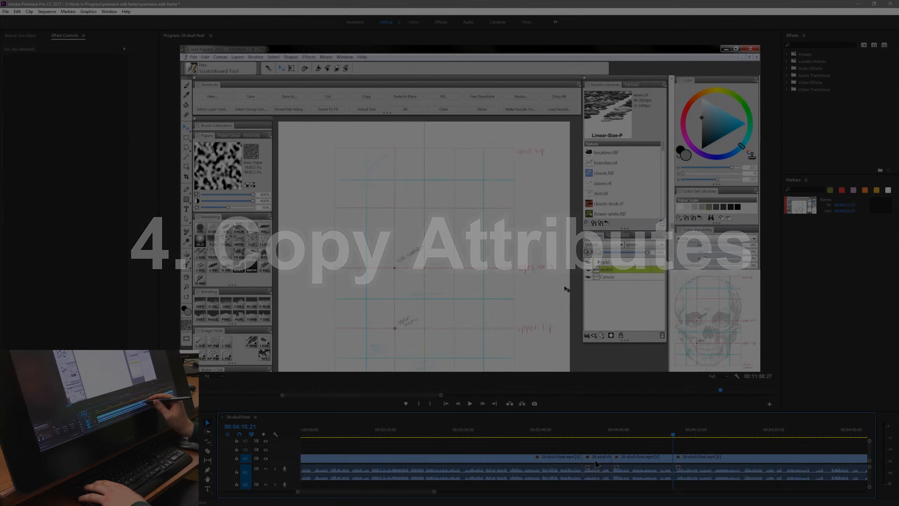
- Select the short clip starting at 00:03:53:04 and enlarge its video scale to about 159%
left_click(595, 460)
left_click(595, 435)
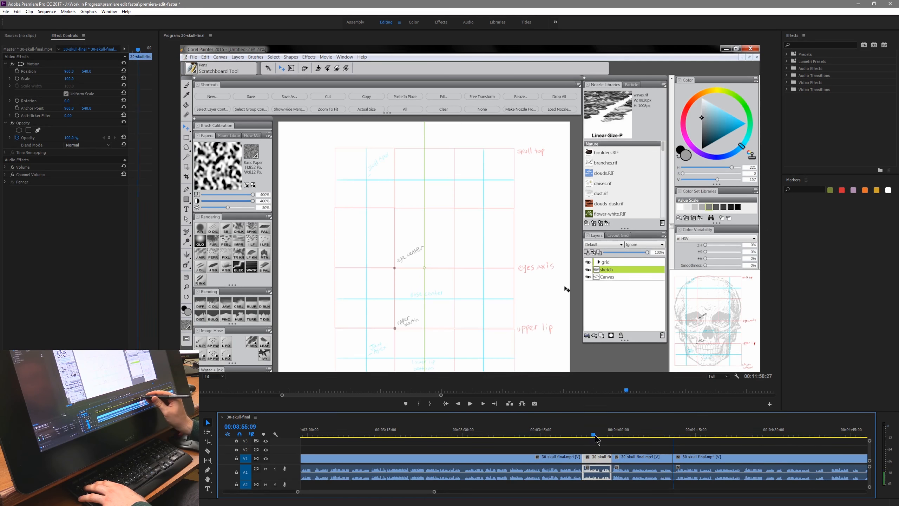
left_click_drag(595, 435, 595, 436)
left_click_drag(69, 78, 90, 78)
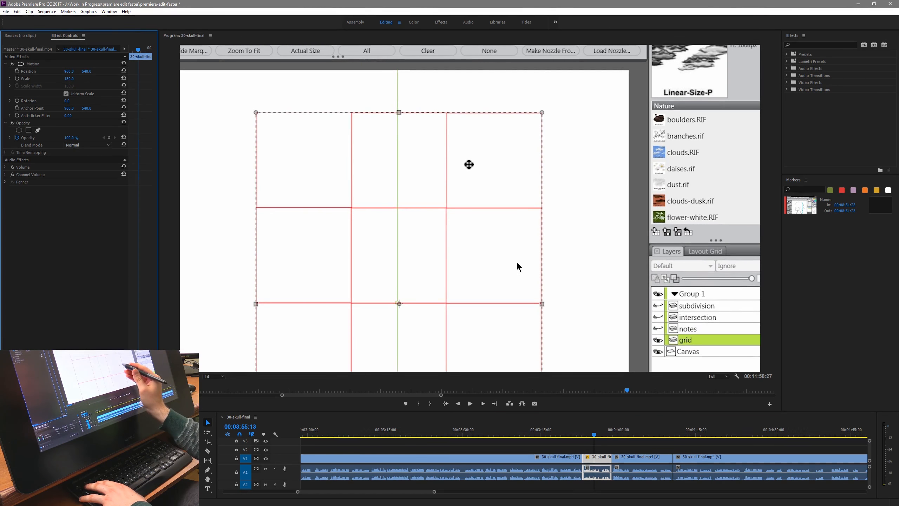
- Compare the scale of the following clip, copy the enlarged clip, and view the attribute options available for the following clip
left_click_drag(595, 435, 627, 462)
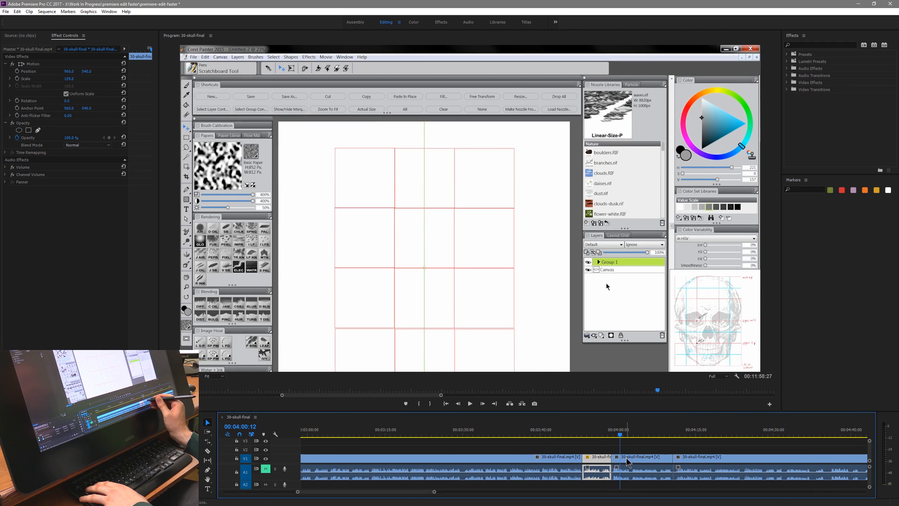
left_click(627, 462)
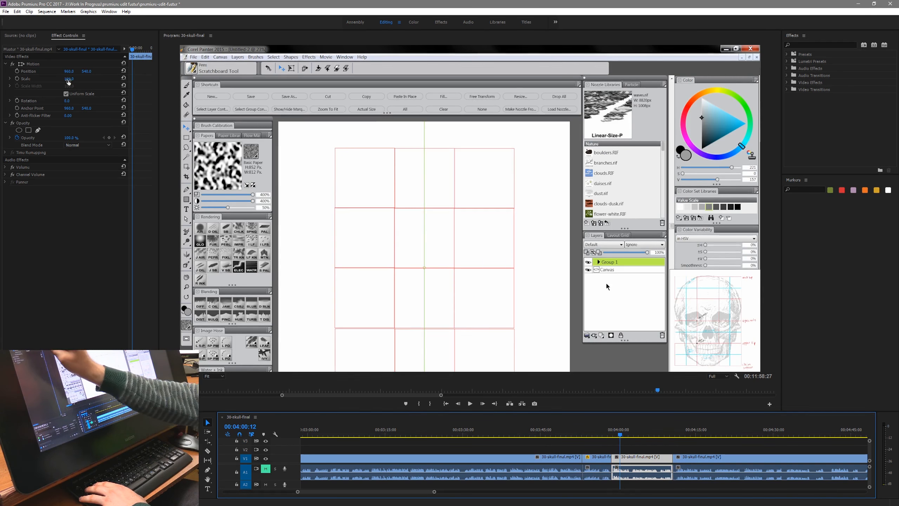
left_click(596, 459)
right_click(596, 459)
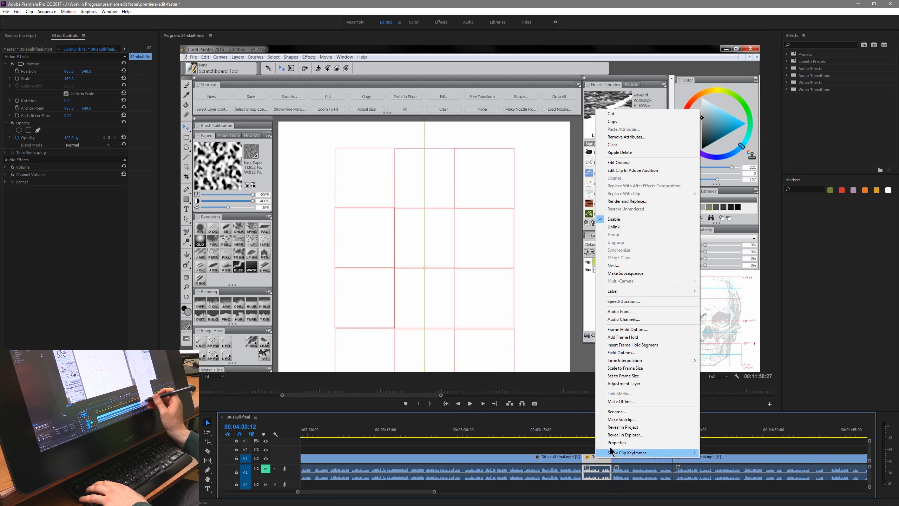
left_click(627, 461)
right_click(627, 461)
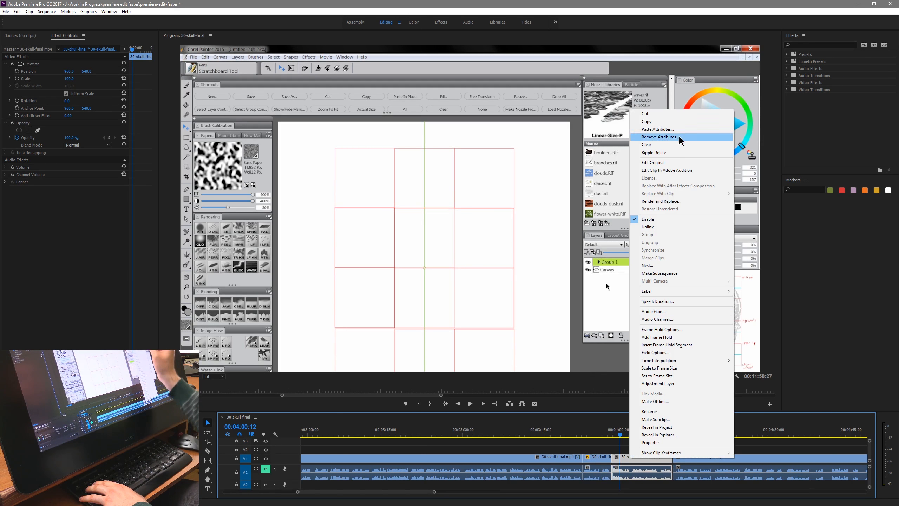
- Paste the copied Motion attributes without Opacity onto all the other clips, and check the enlarged view along the timeline
left_click(589, 446)
left_click_drag(635, 445, 698, 458)
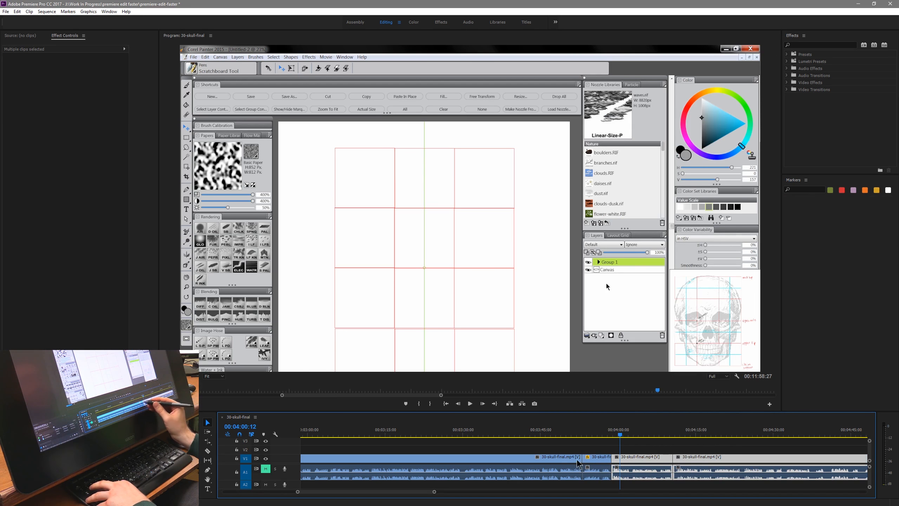
left_click(554, 458, "shift")
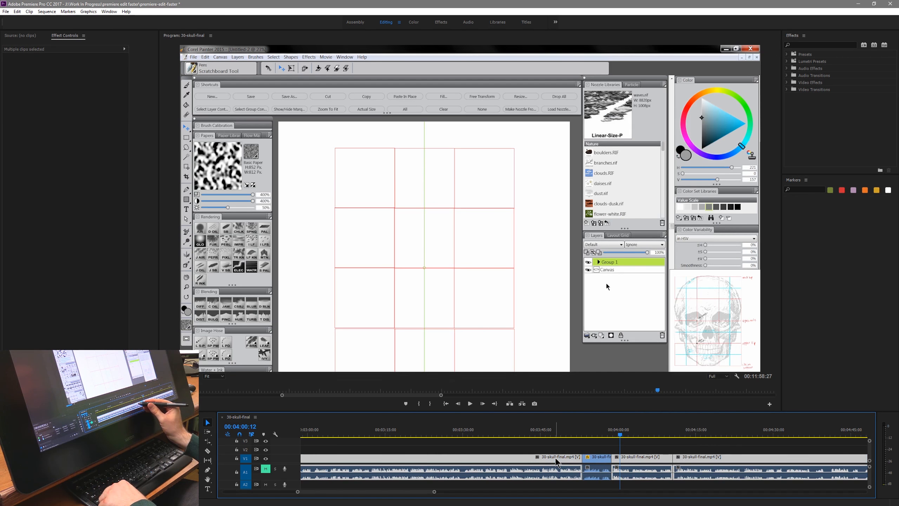
right_click(636, 460)
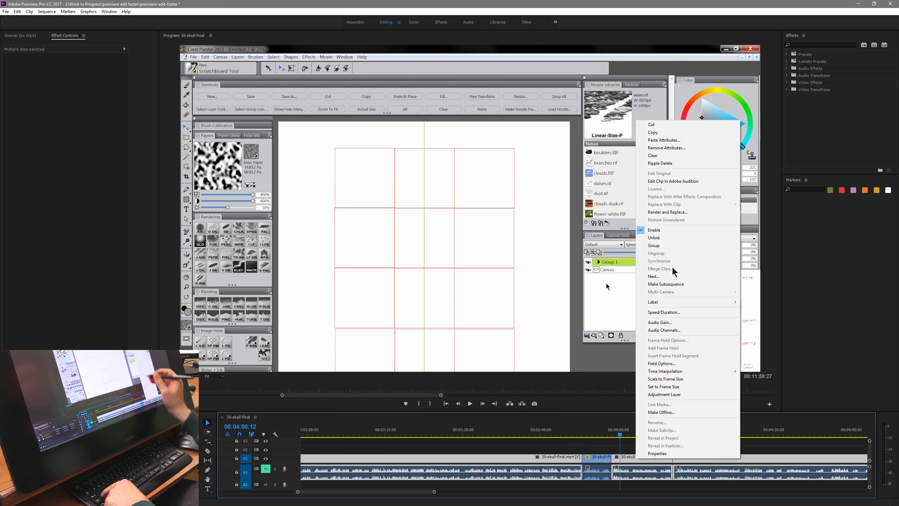
left_click(671, 140)
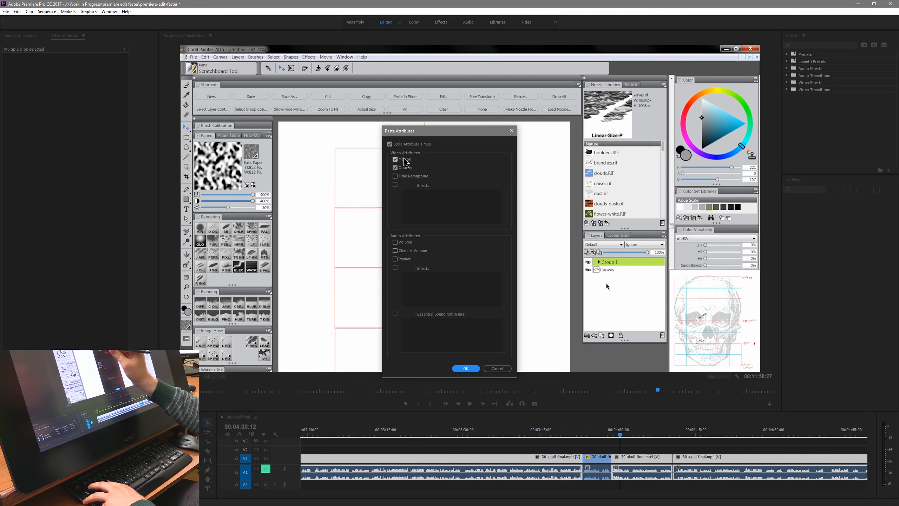
left_click(394, 168)
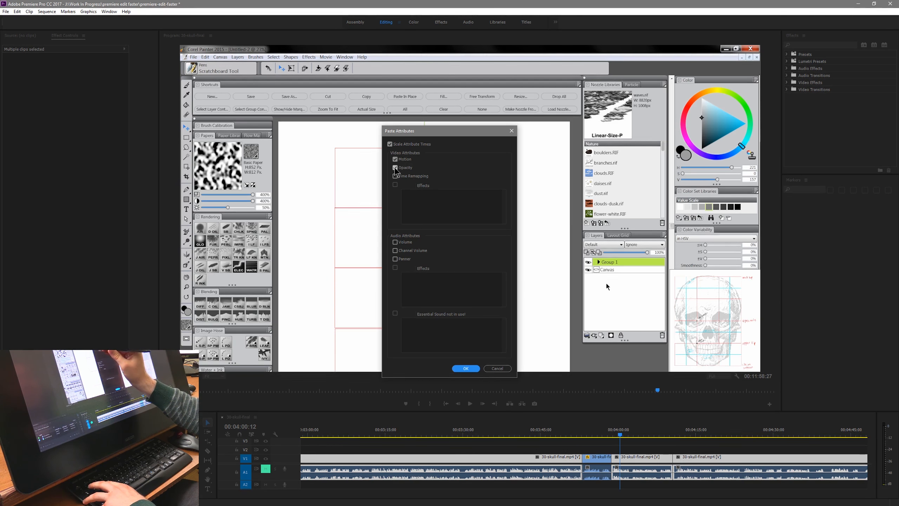
left_click(467, 369)
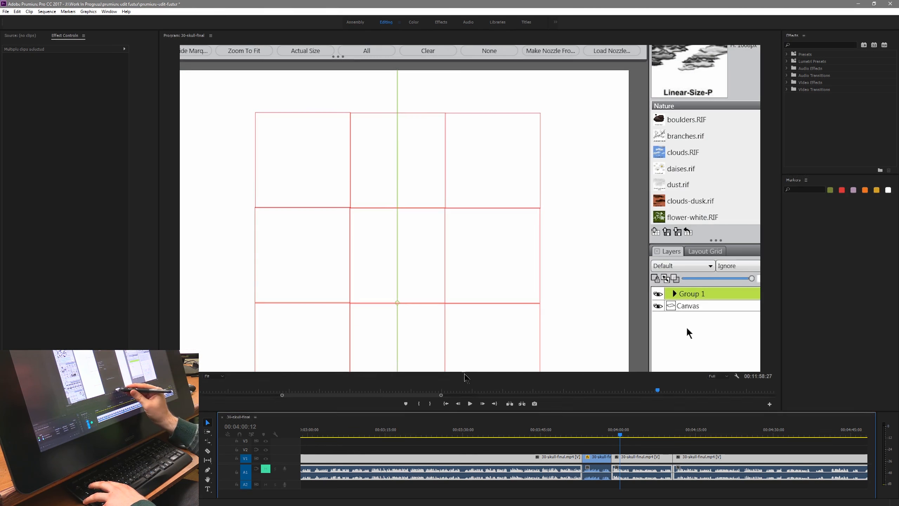
left_click_drag(556, 434, 655, 436)
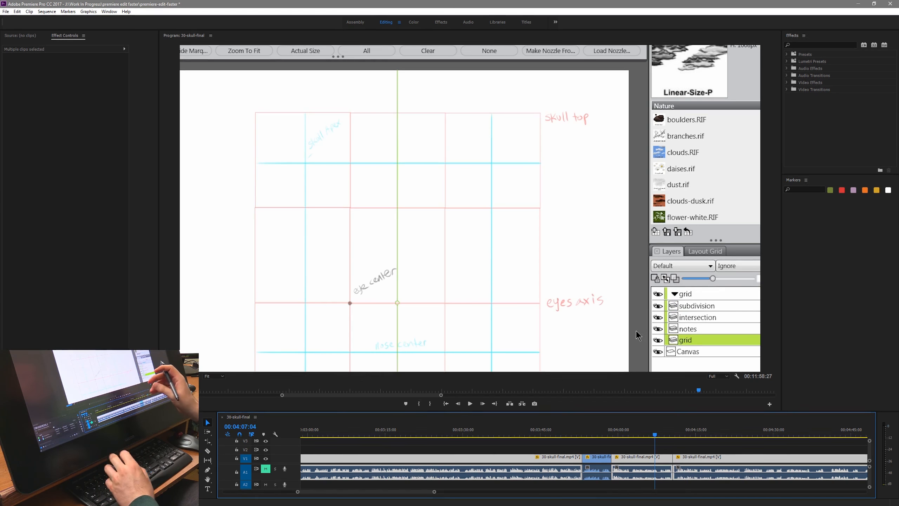
left_click(629, 457)
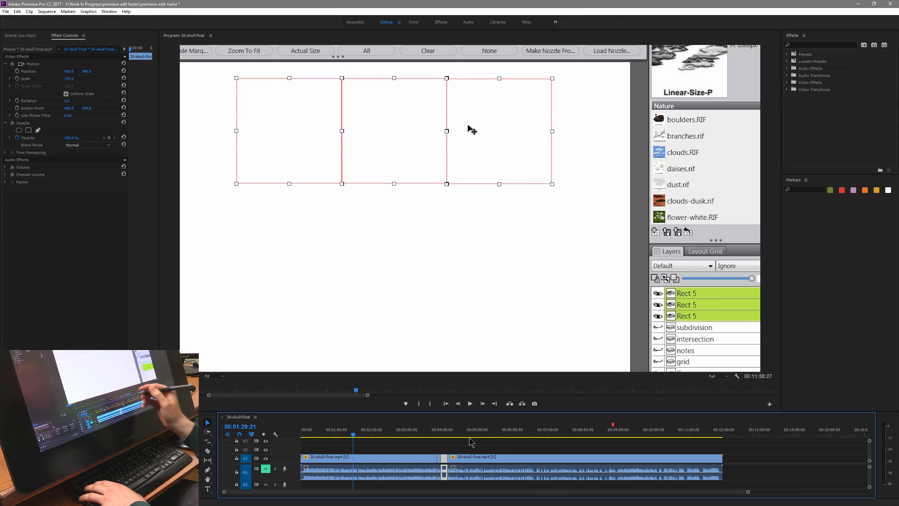
- Add a sequence marker at 00:04:29:04, name it "sketch" and colour it orange
left_click_drag(421, 436, 459, 444)
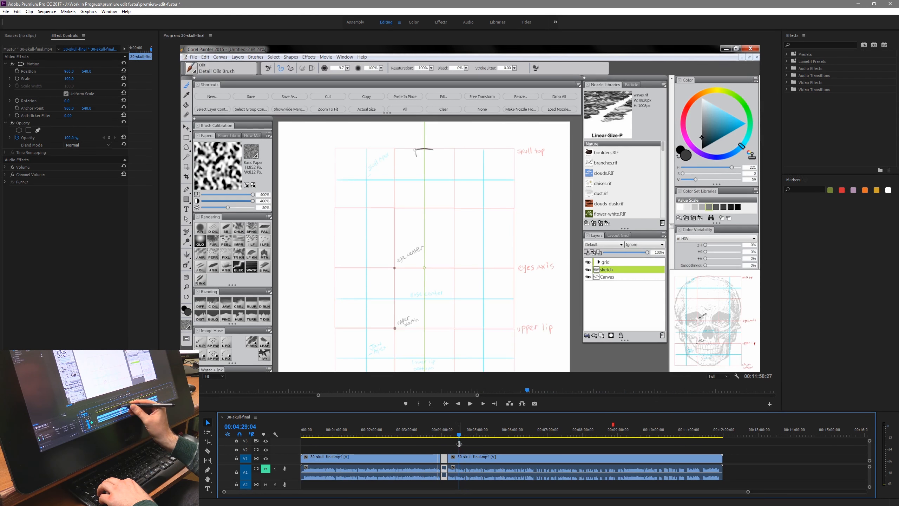
key("m")
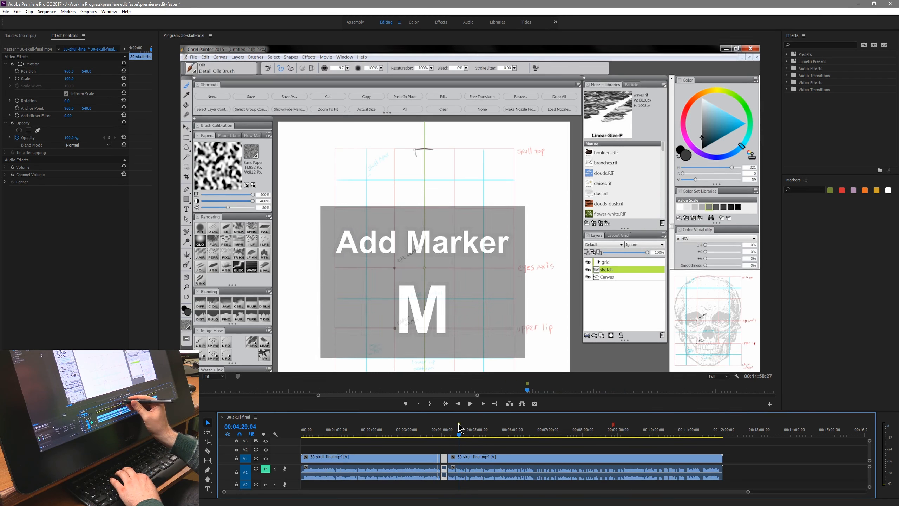
double_click(459, 426)
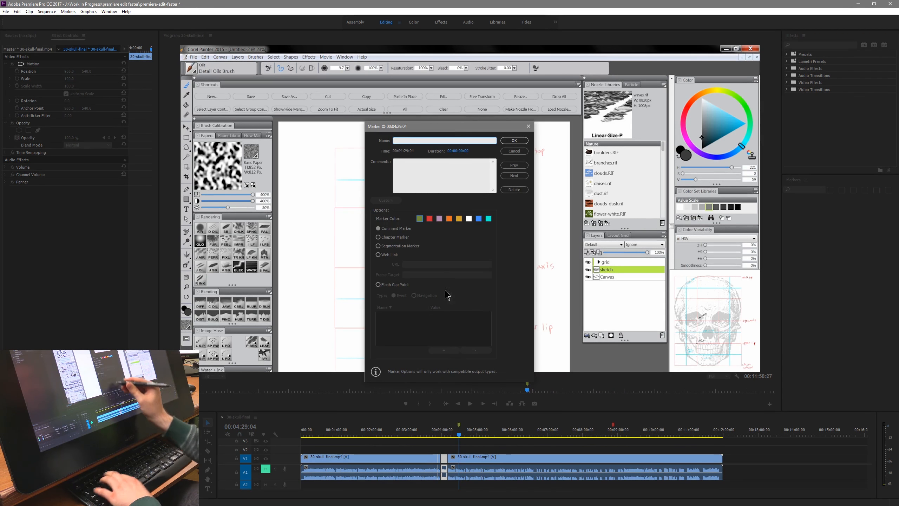
type("sketch")
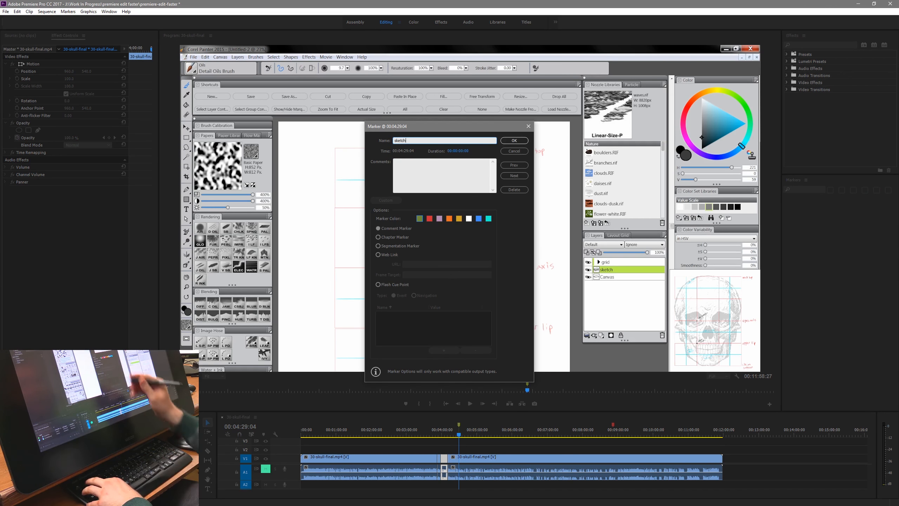
left_click(430, 218)
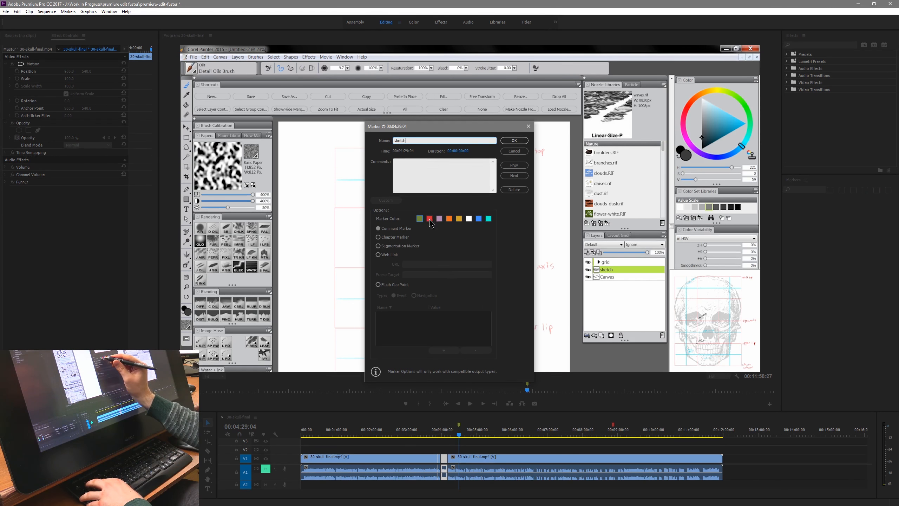
left_click(449, 219)
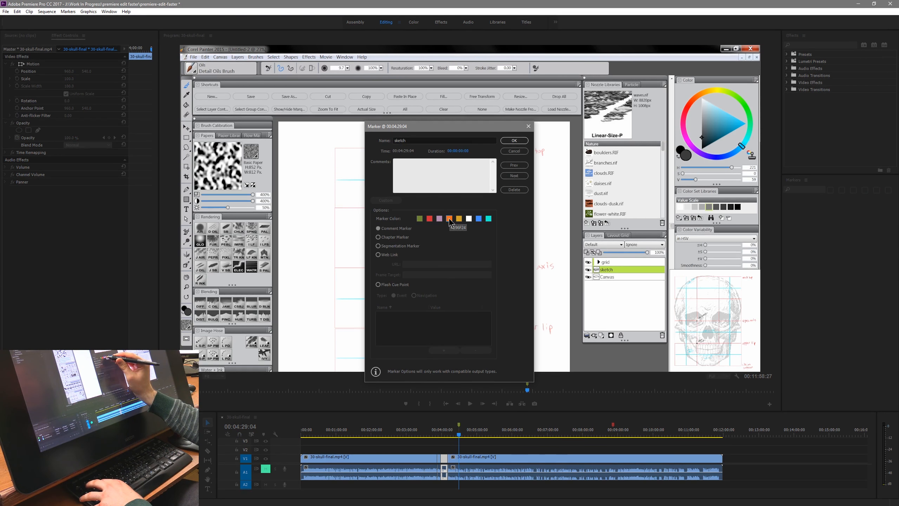
key("Return")
- Add a sequence marker at 00:05:50:14, name it "part" and colour it white
left_click(474, 434)
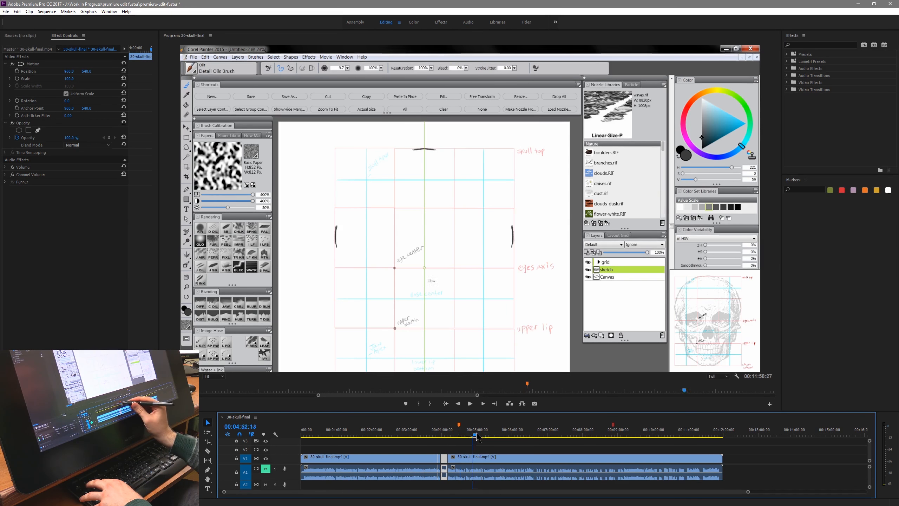
left_click_drag(476, 436, 510, 438)
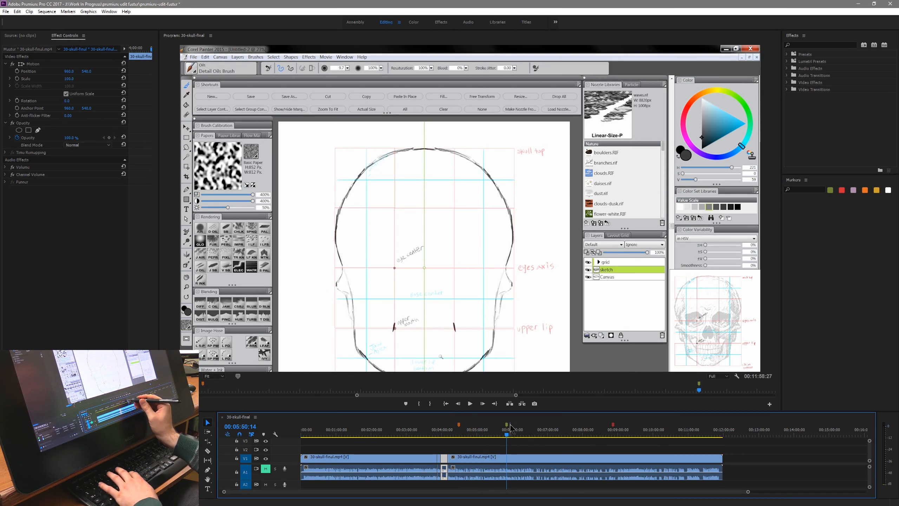
key("m")
key("m")
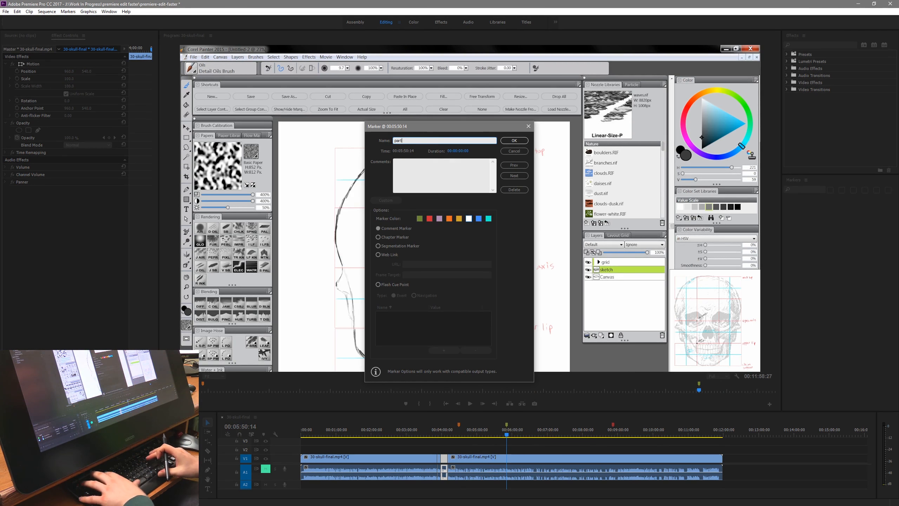
key("Return")
- Add a sequence marker at 00:07:14:06, name it "zoom on left" and colour it blue
left_click(556, 436)
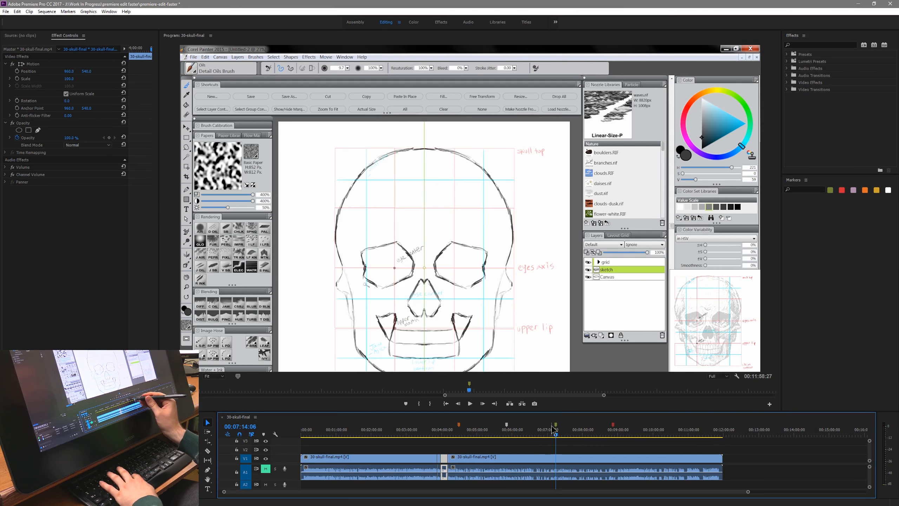
key("m")
type("m")
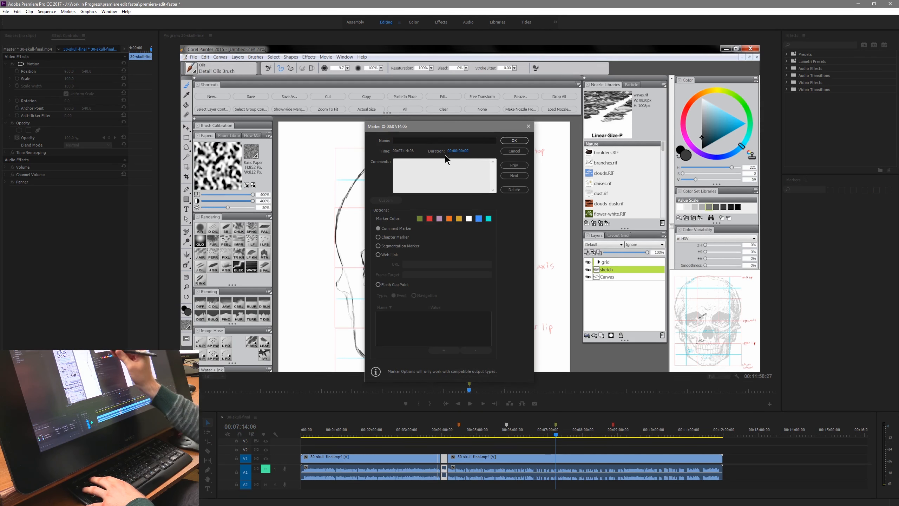
type("zoom on le")
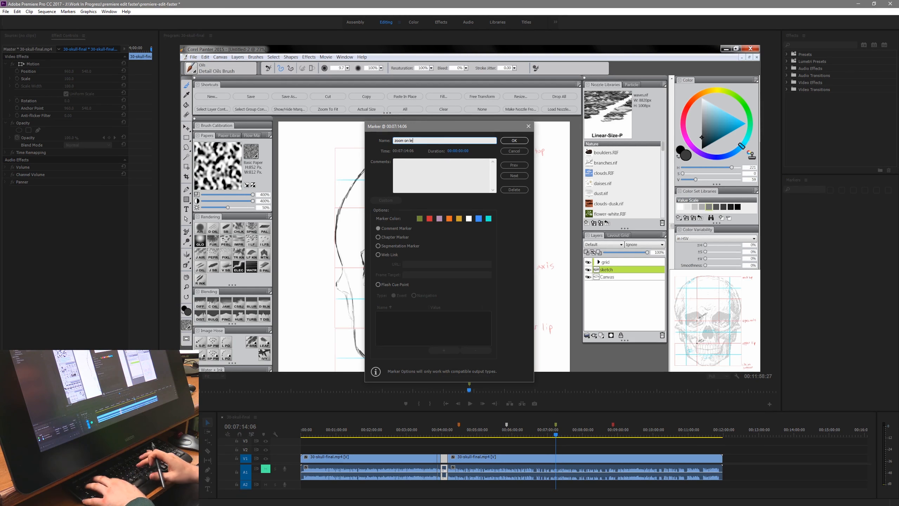
key("Return")
- Add a sequence marker at 00:11:37:28 on the finished skull, name it "end of video" and colour it lavender
left_click(702, 436)
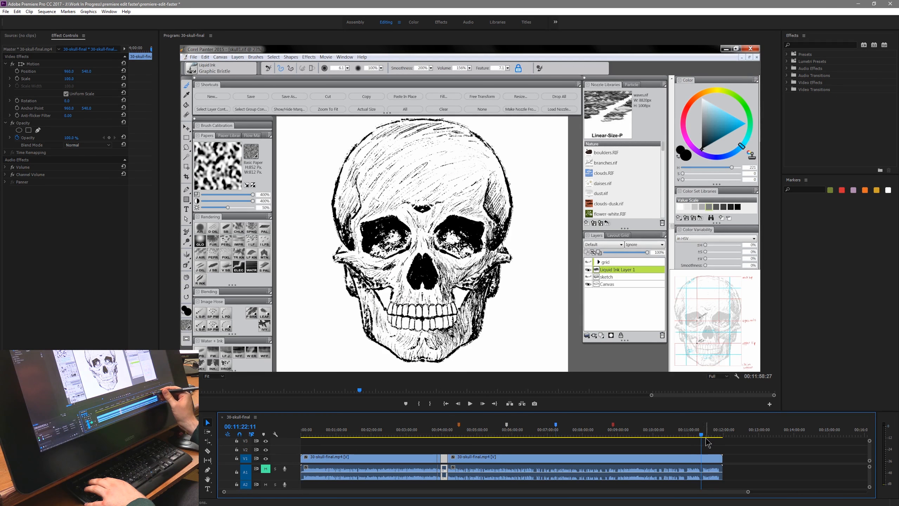
left_click_drag(706, 438, 711, 462)
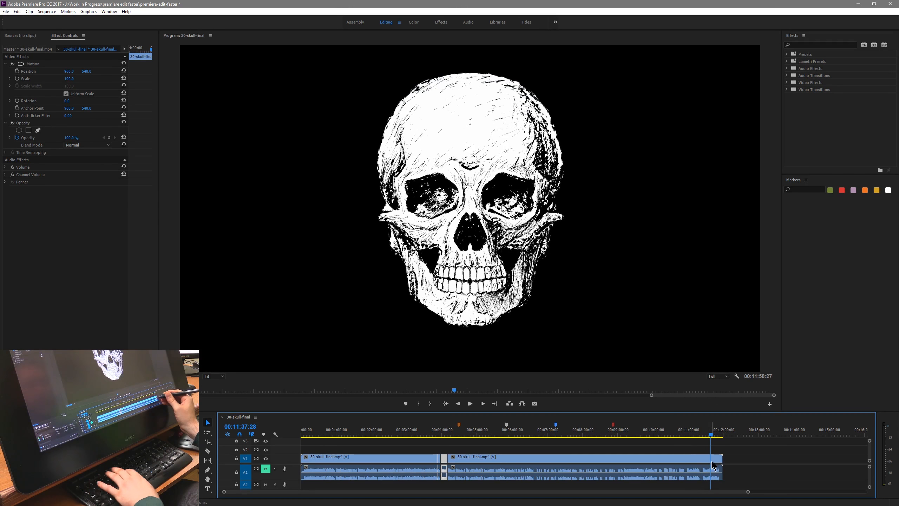
double_click(710, 425)
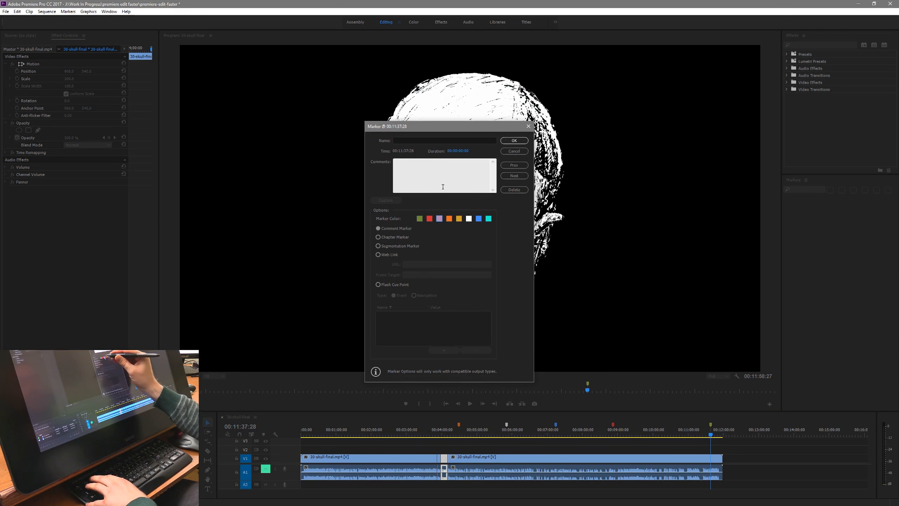
type("end od")
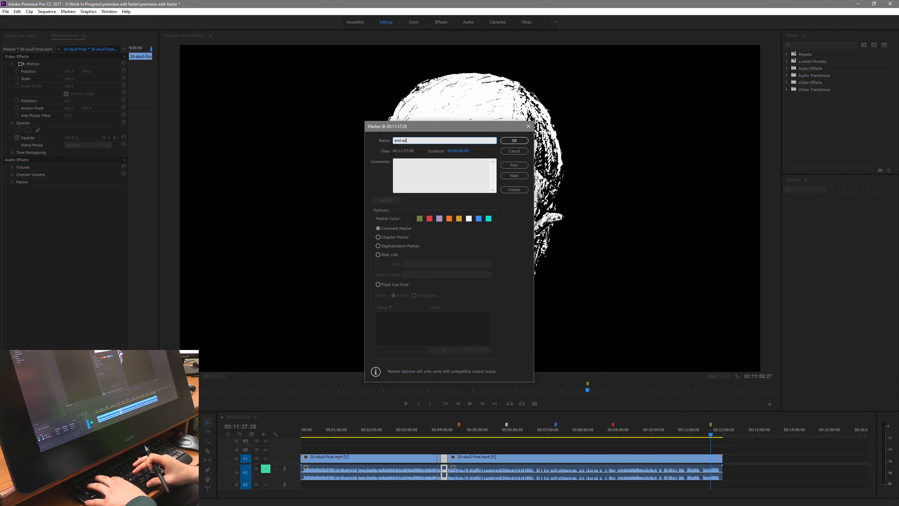
key("BackSpace")
type("f video")
key("Return")
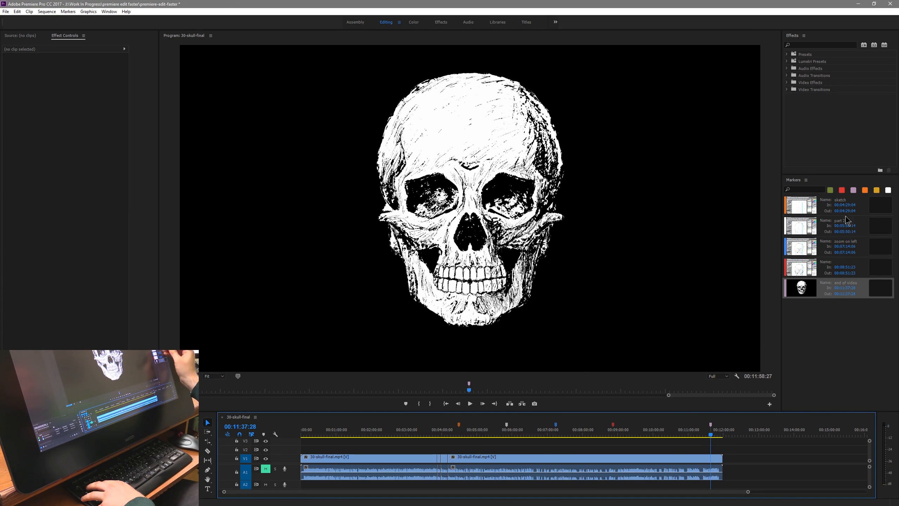
- Jump through the "sketch", "part 2", "end of video" and "zoom on left" markers to review those points in the sequence
left_click(792, 209)
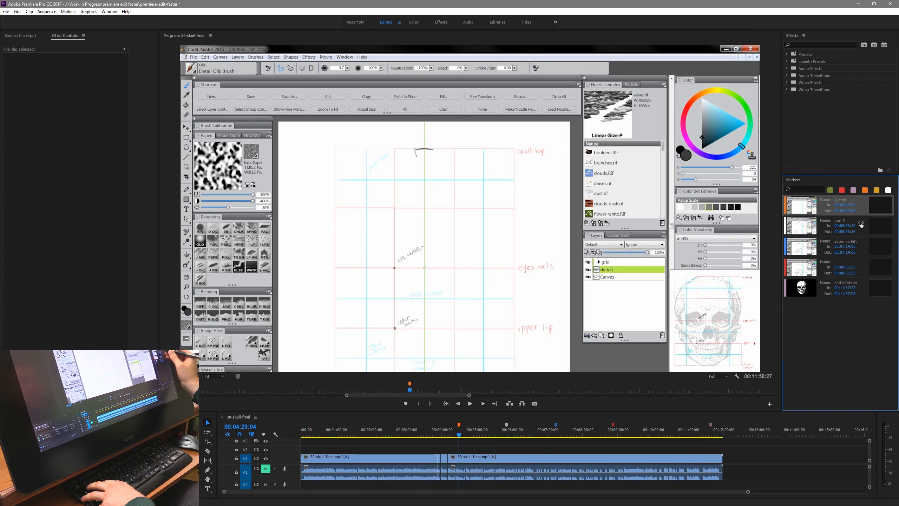
left_click(798, 230)
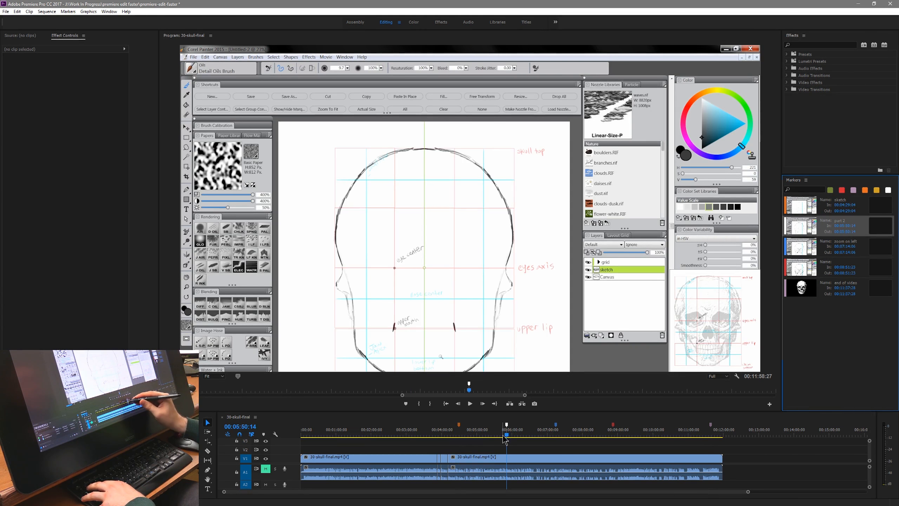
left_click(806, 294)
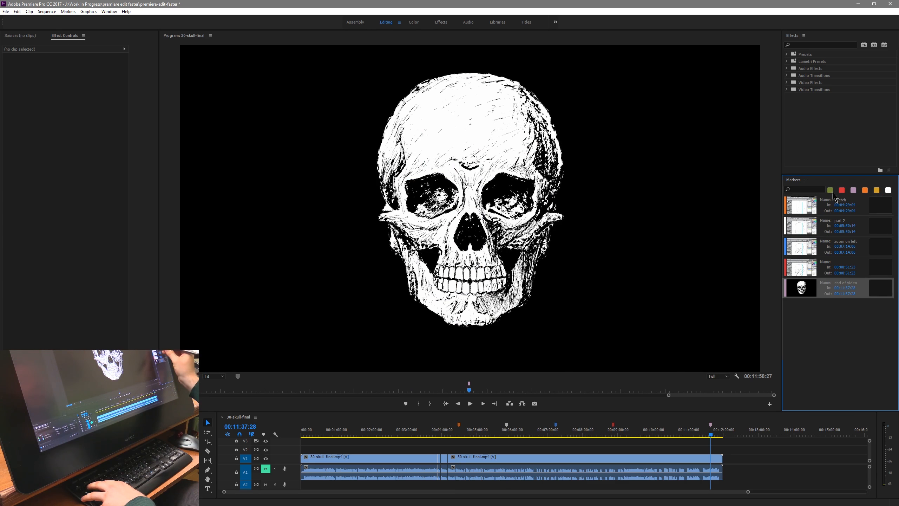
left_click(786, 250)
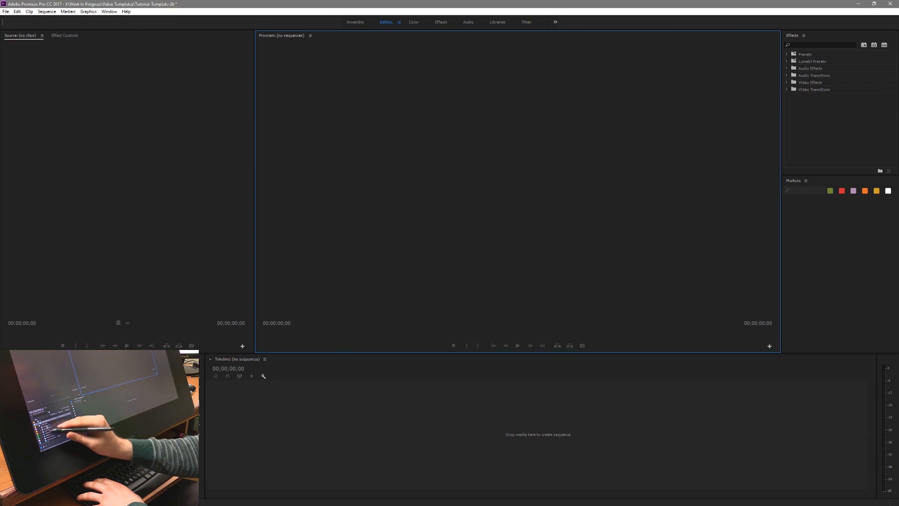
- Create a sequence from the title-cintiq-master clip in the tutorial template project and preview its title animation
left_click_drag(67, 442, 246, 425)
key("space")
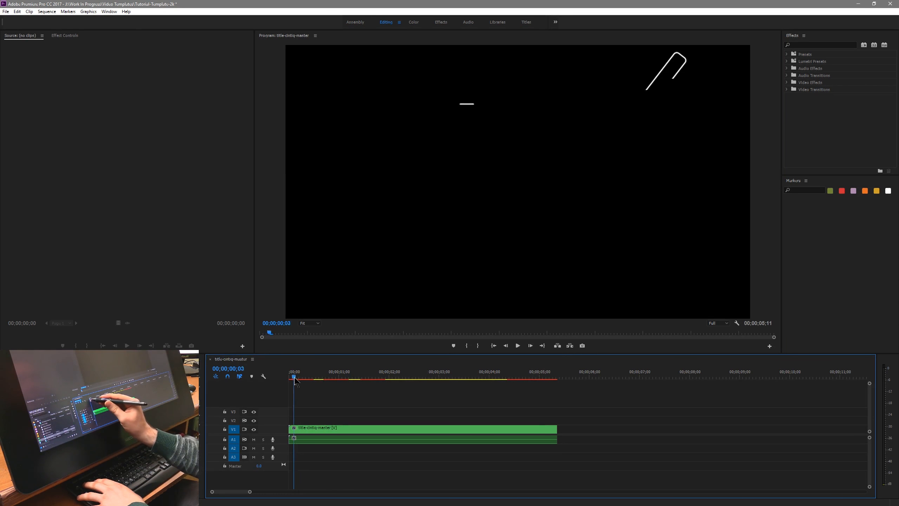
left_click_drag(353, 382, 459, 392)
left_click_drag(514, 399, 549, 404)
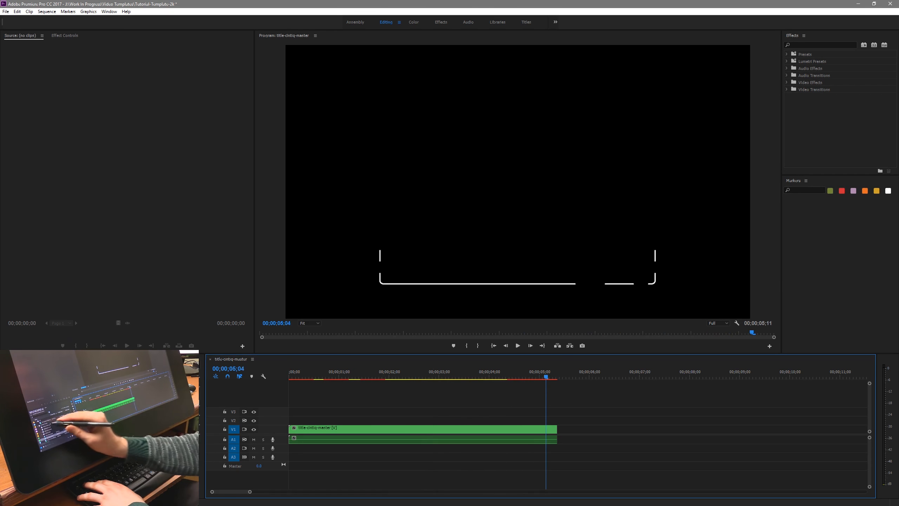
- Open the 1440p end card and the 3-second 2017 intro video as source clips and scrub through the intro
double_click(44, 426)
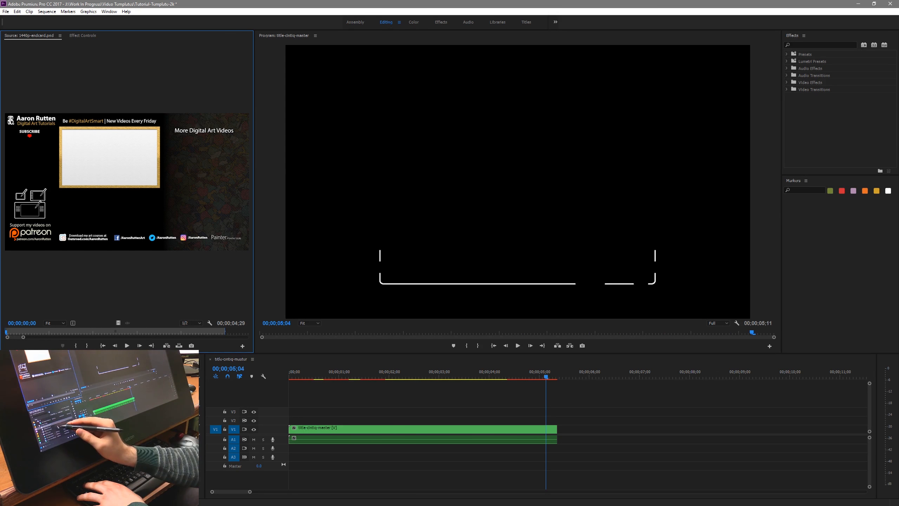
double_click(58, 472)
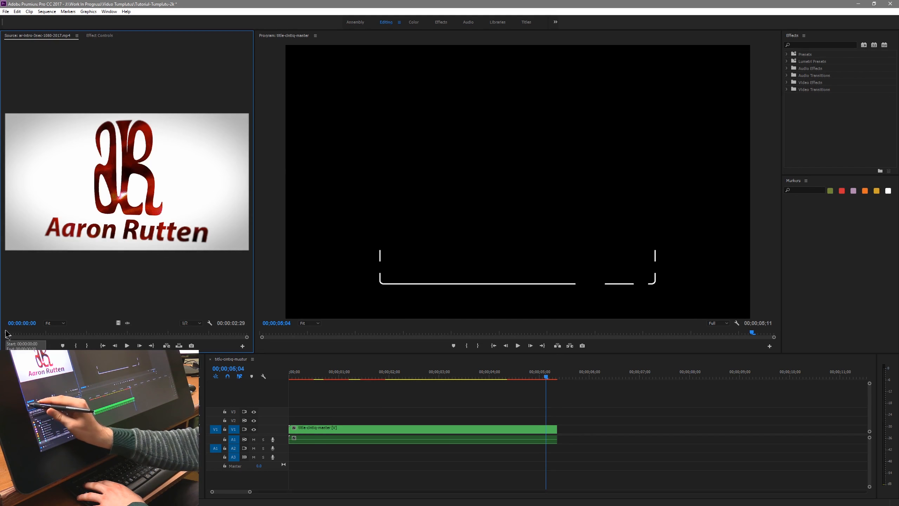
left_click_drag(6, 332, 84, 336)
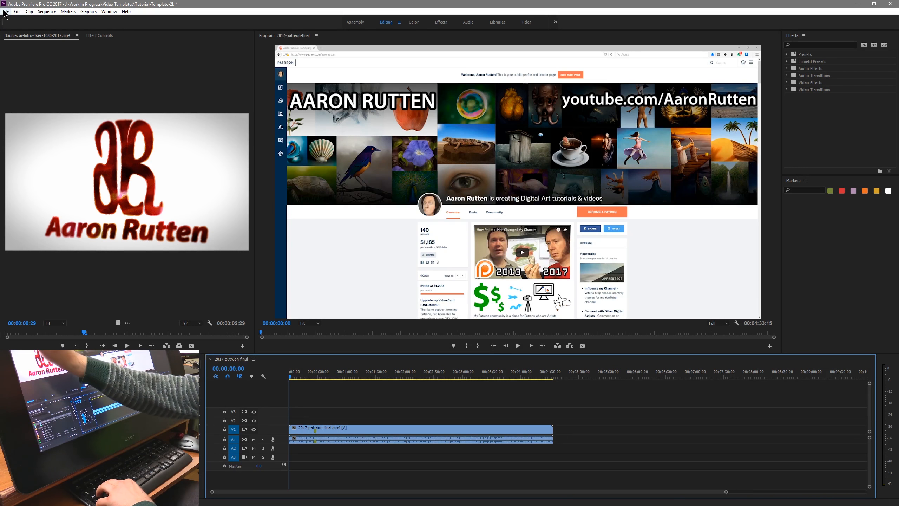
left_click(6, 11)
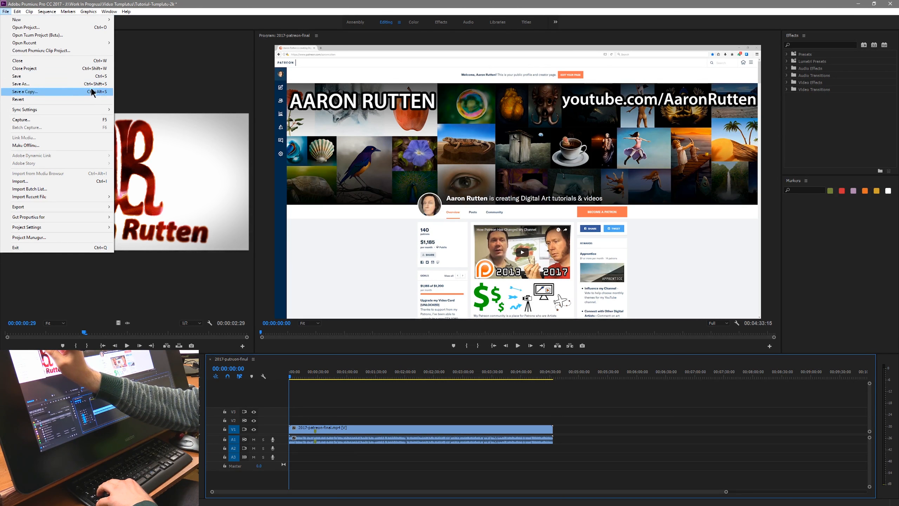
left_click(389, 407)
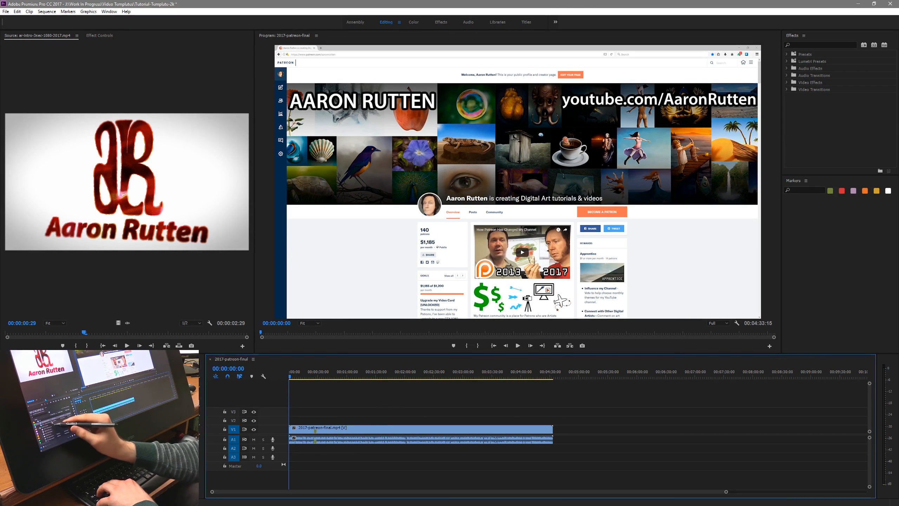
- Place the animated title on V2 about six seconds into 2017-patreon-final and append the end card after the recording on V1
left_click_drag(58, 468, 236, 429)
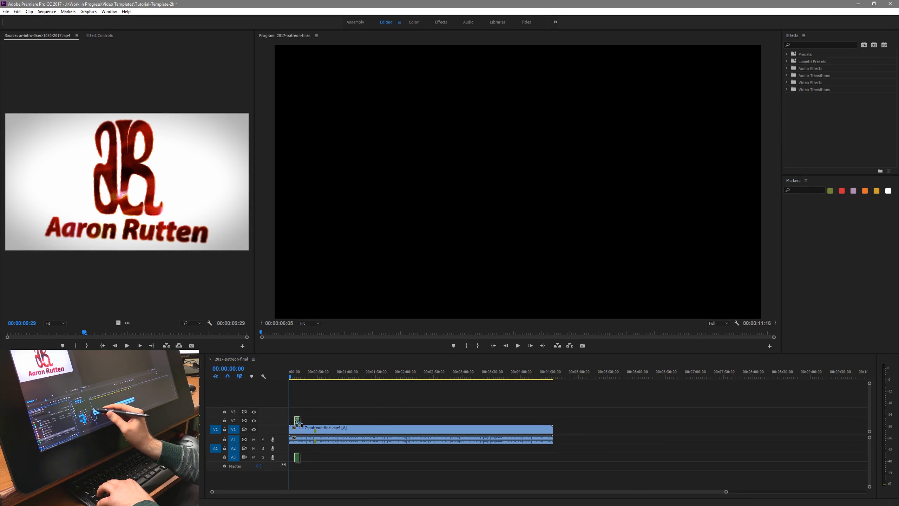
left_click(296, 376)
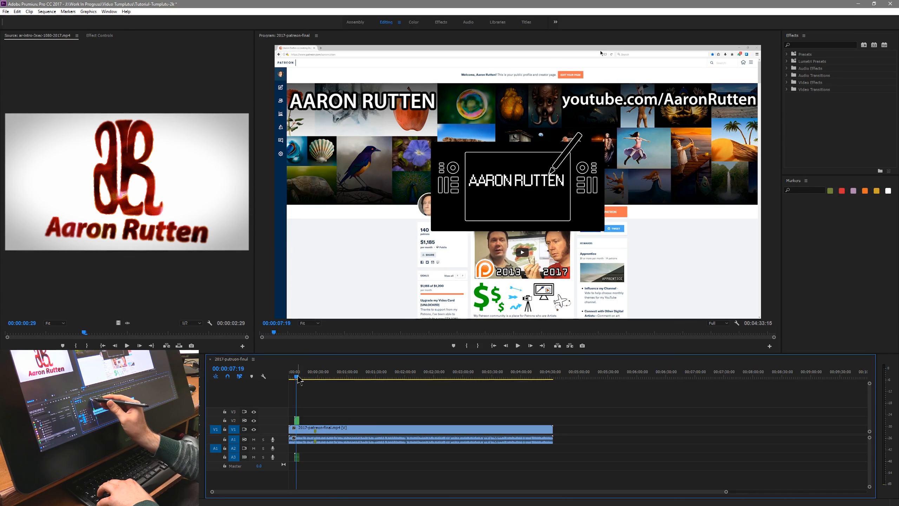
left_click_drag(552, 429, 554, 430)
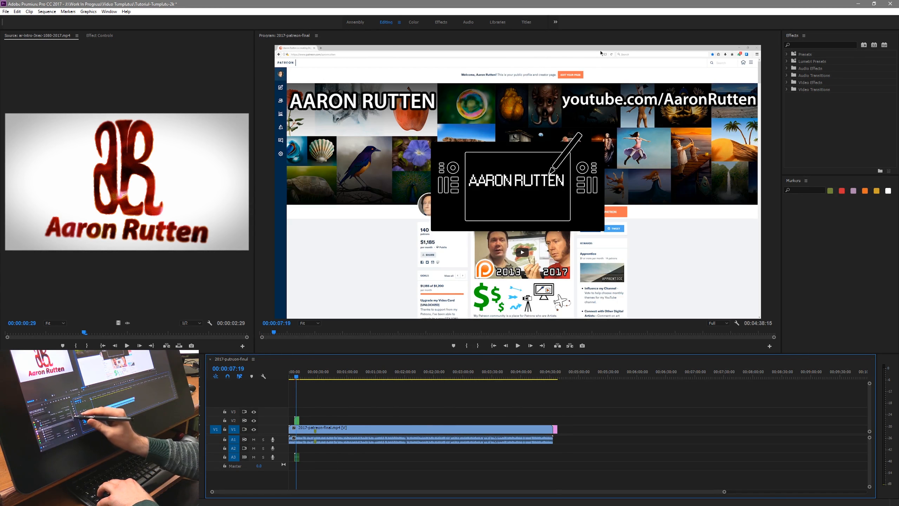
- Place another animated title on V2 near 00:00:39 and move the playhead there to check it
left_click(82, 433)
left_click_drag(56, 456, 328, 420)
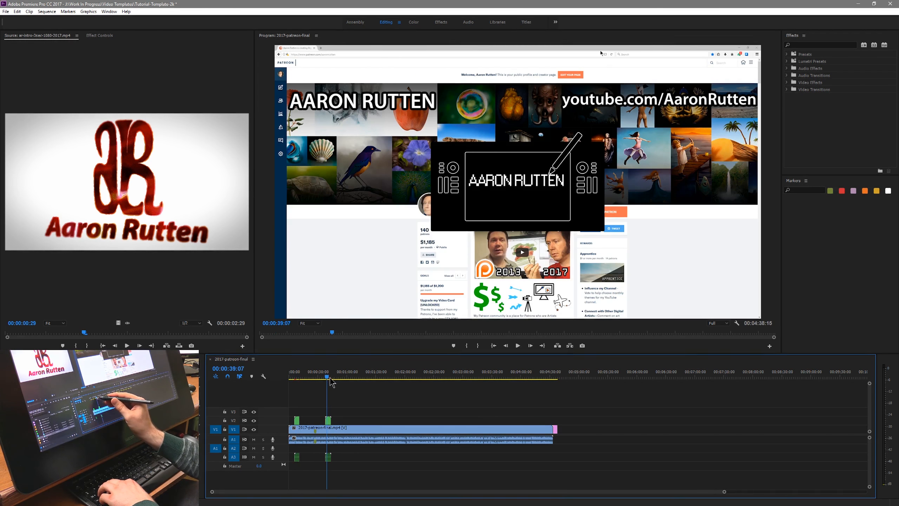
left_click(335, 376)
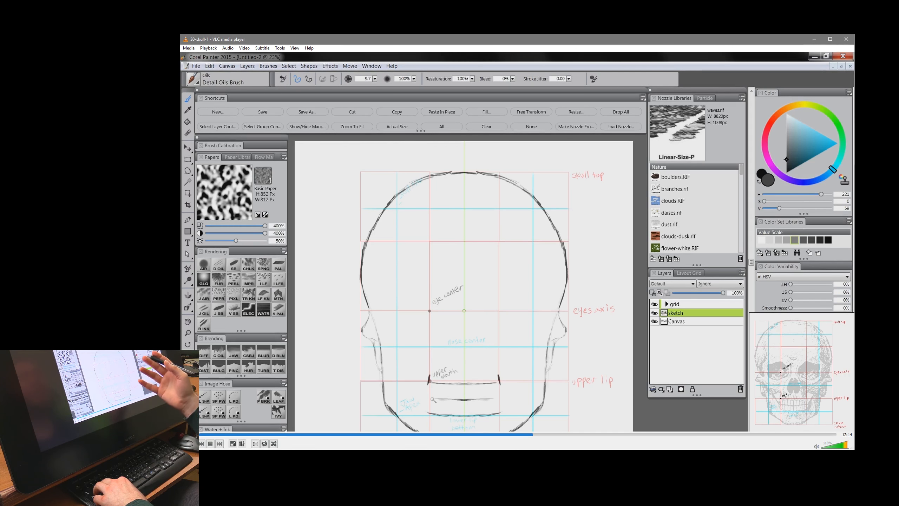
- In VLC media player, increase the skull recording's playback speed twice using the Faster option
right_click(453, 266)
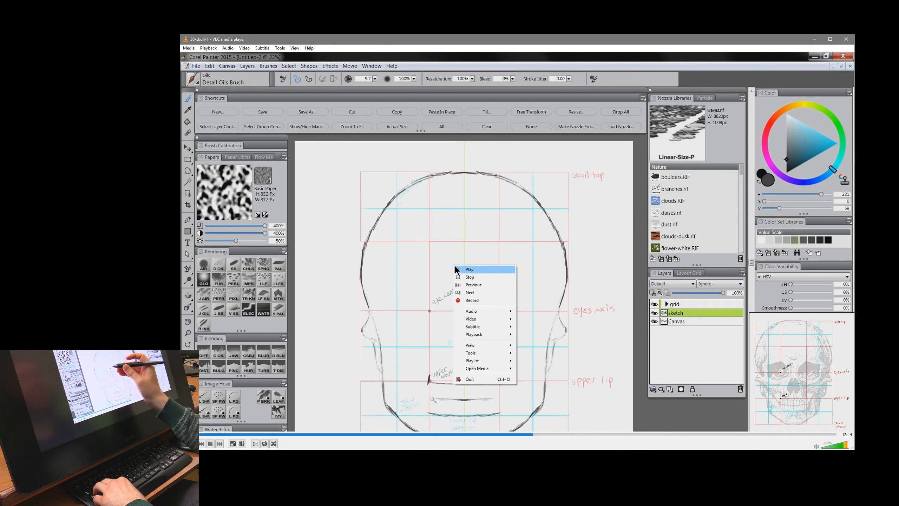
mouse_move(490, 336)
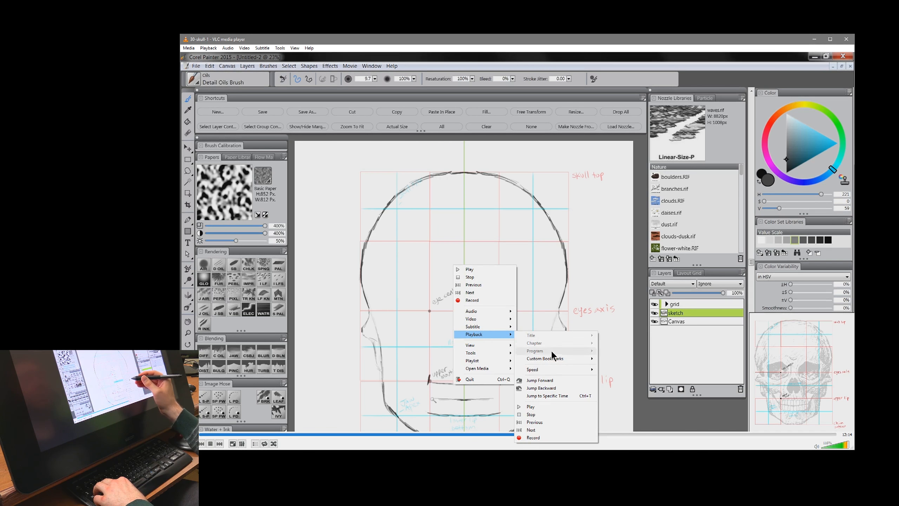
mouse_move(549, 372)
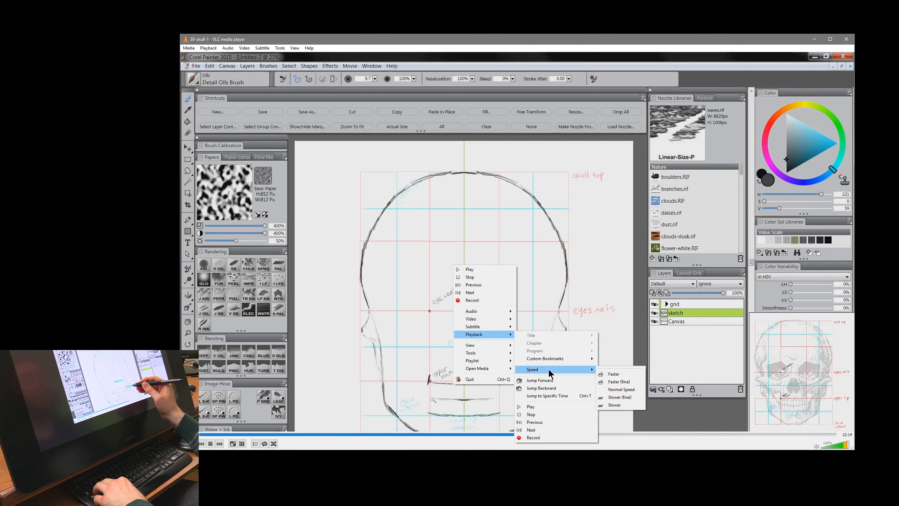
left_click(620, 373)
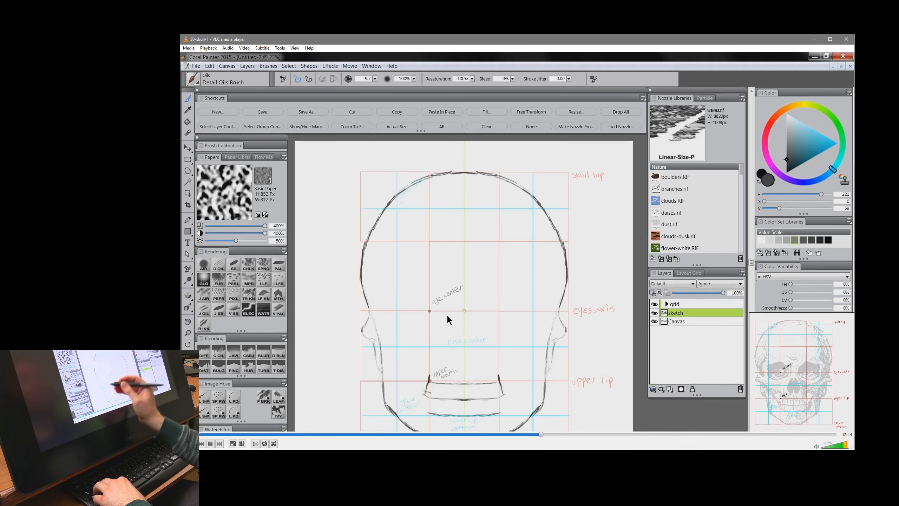
right_click(462, 311)
mouse_move(499, 379)
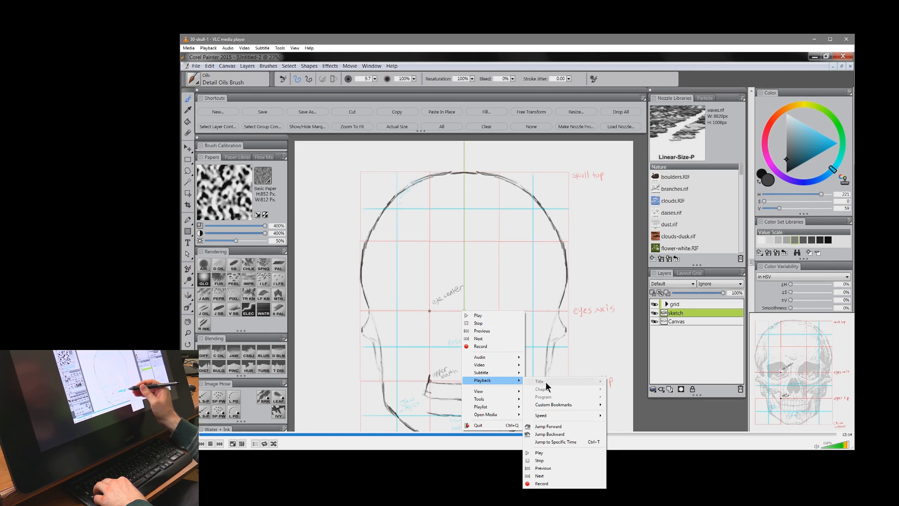
mouse_move(550, 415)
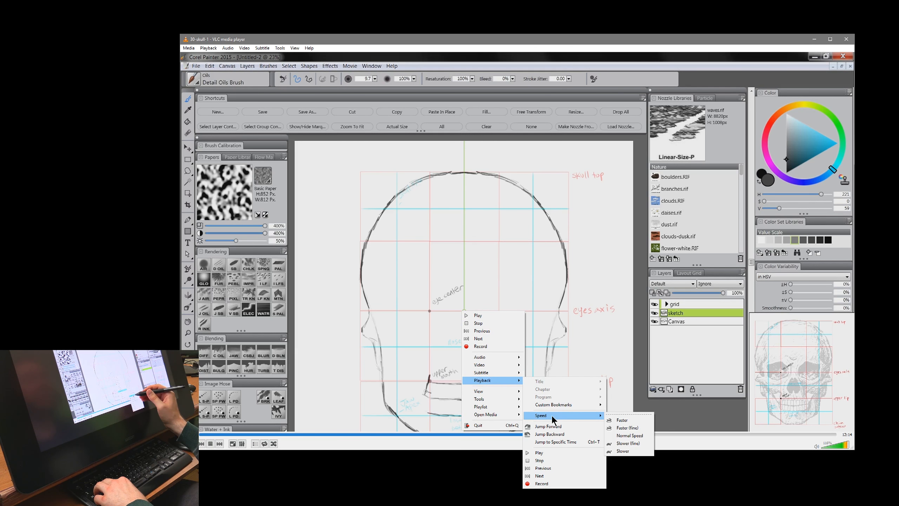
left_click(623, 421)
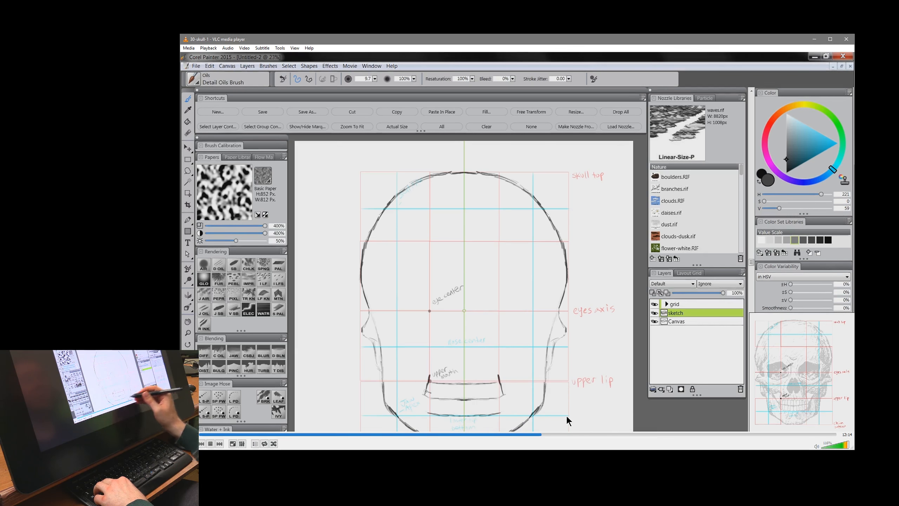